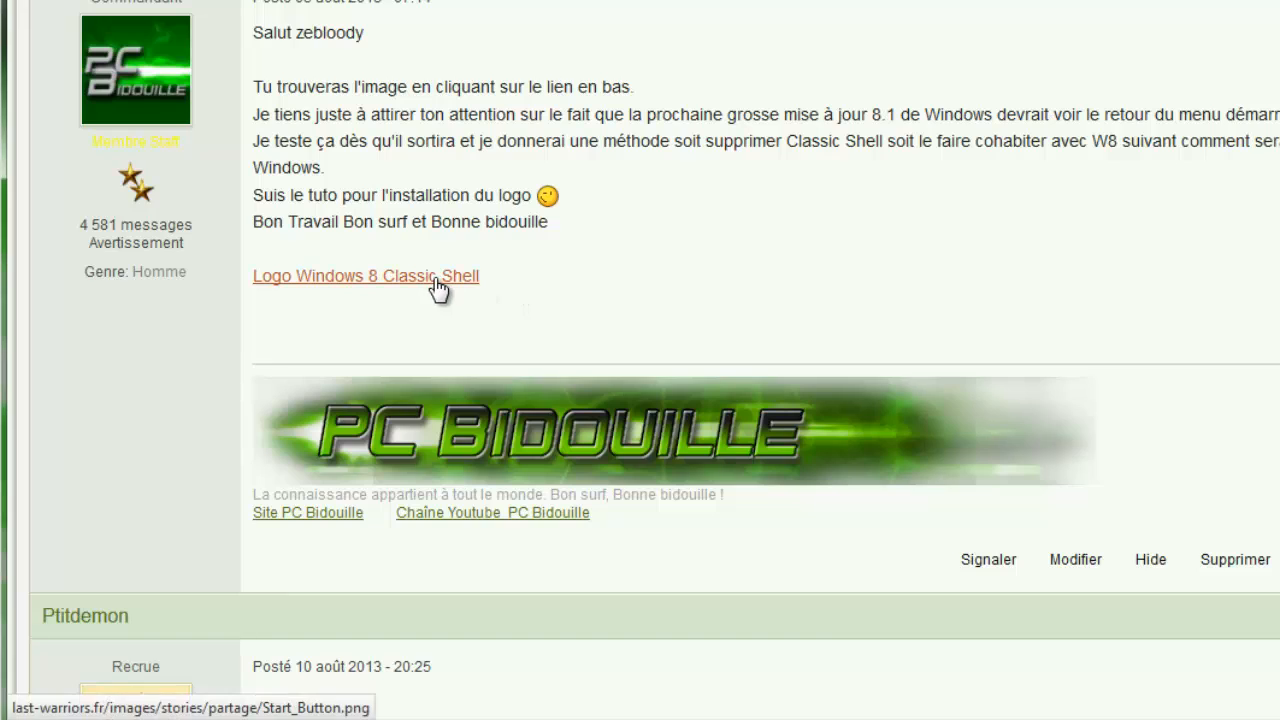
Step: View the two alternative start button images linked as Windows 8 1 and Windows 8 2 in the forum thread
scroll(440, 286, down, 12)
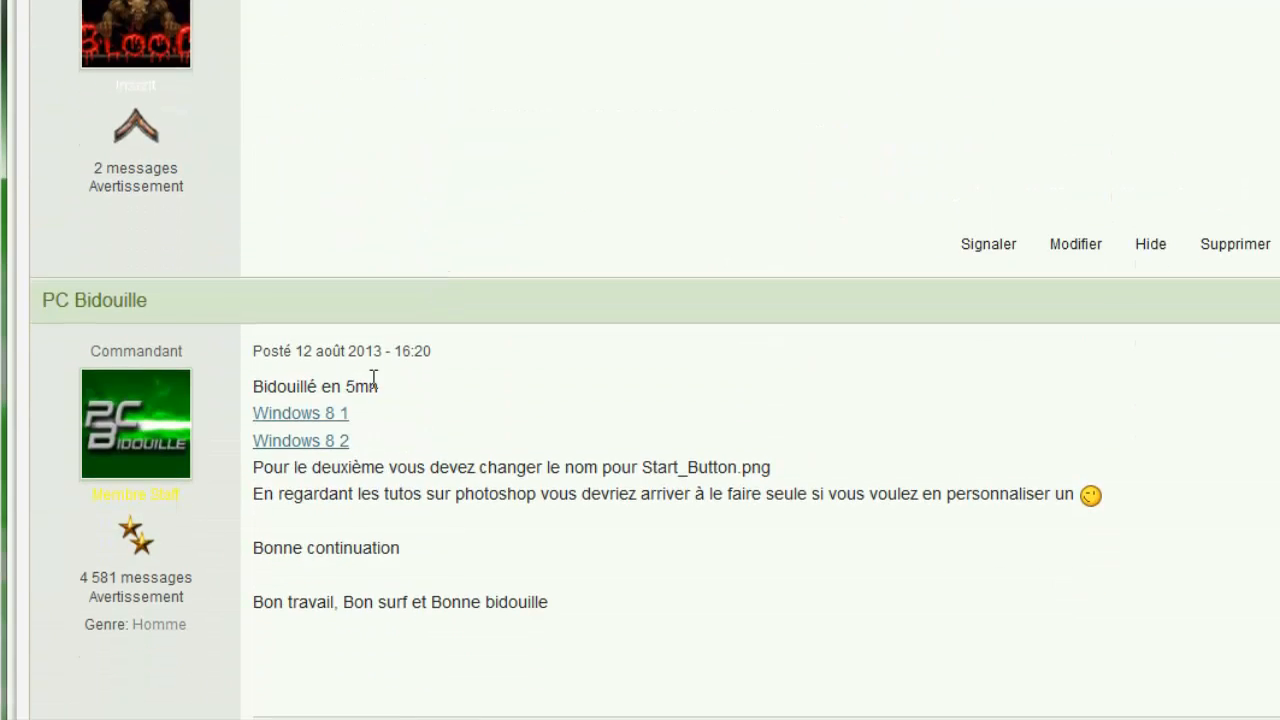
click(318, 418)
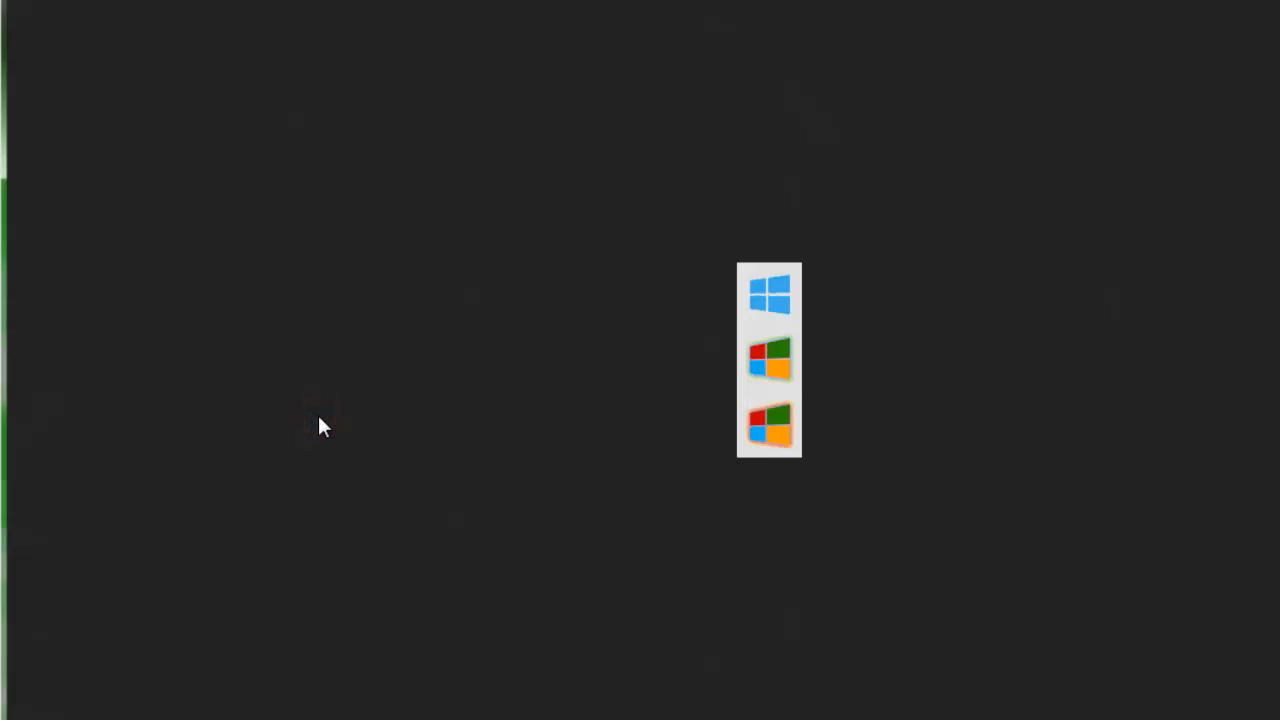
key(alt+Left)
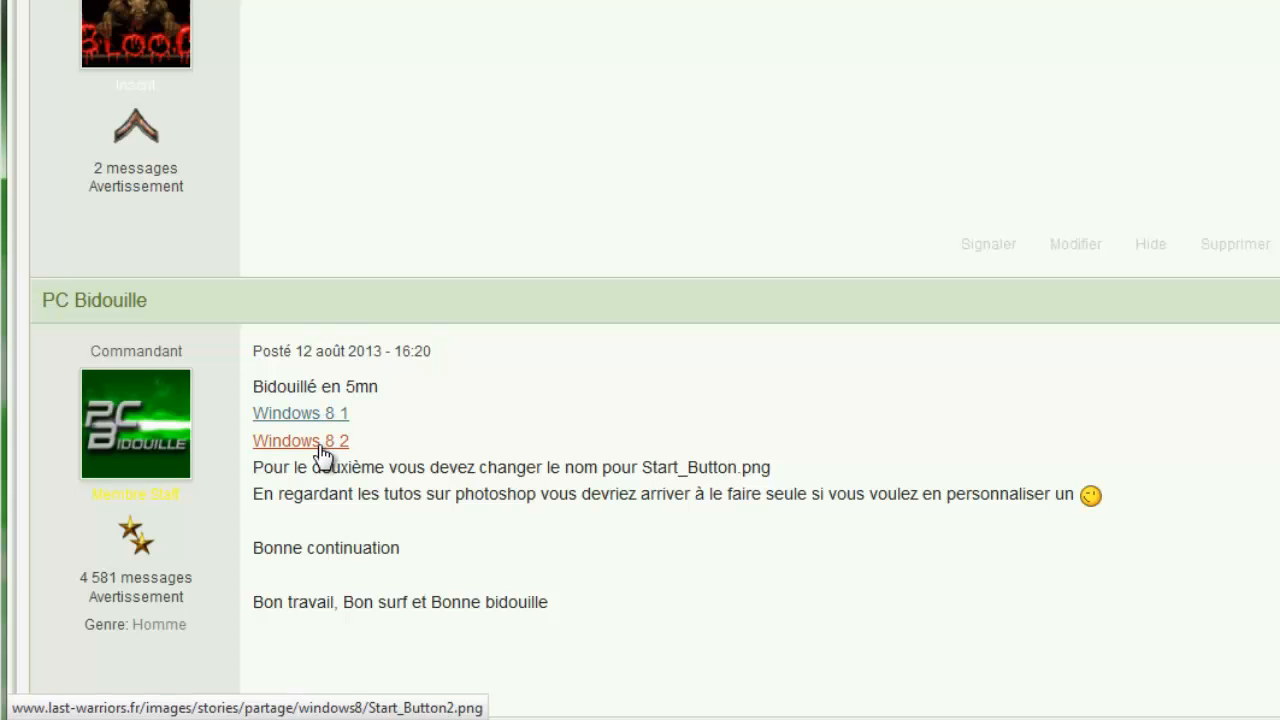
click(318, 446)
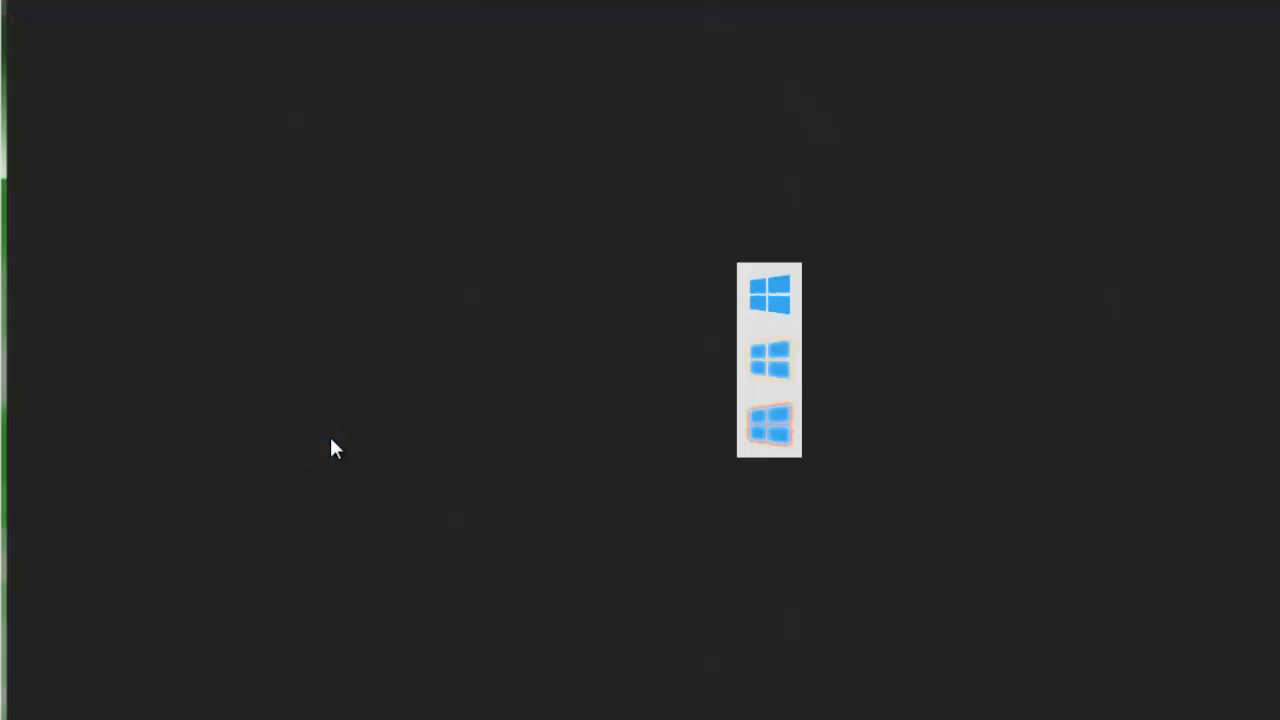
key(alt+Left)
Step: View the start button image behind the Logo Windows 8 Classic Shell link in the earlier forum post
scroll(343, 423, up, 5)
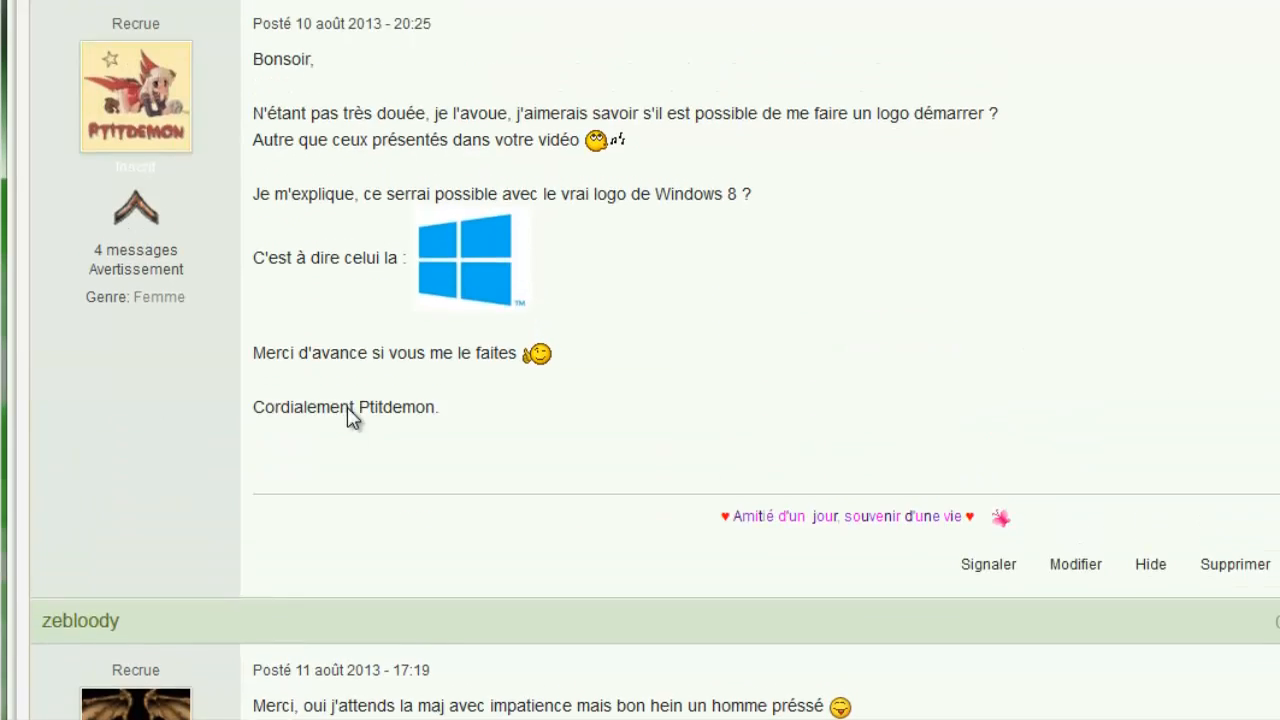
scroll(348, 408, up, 8)
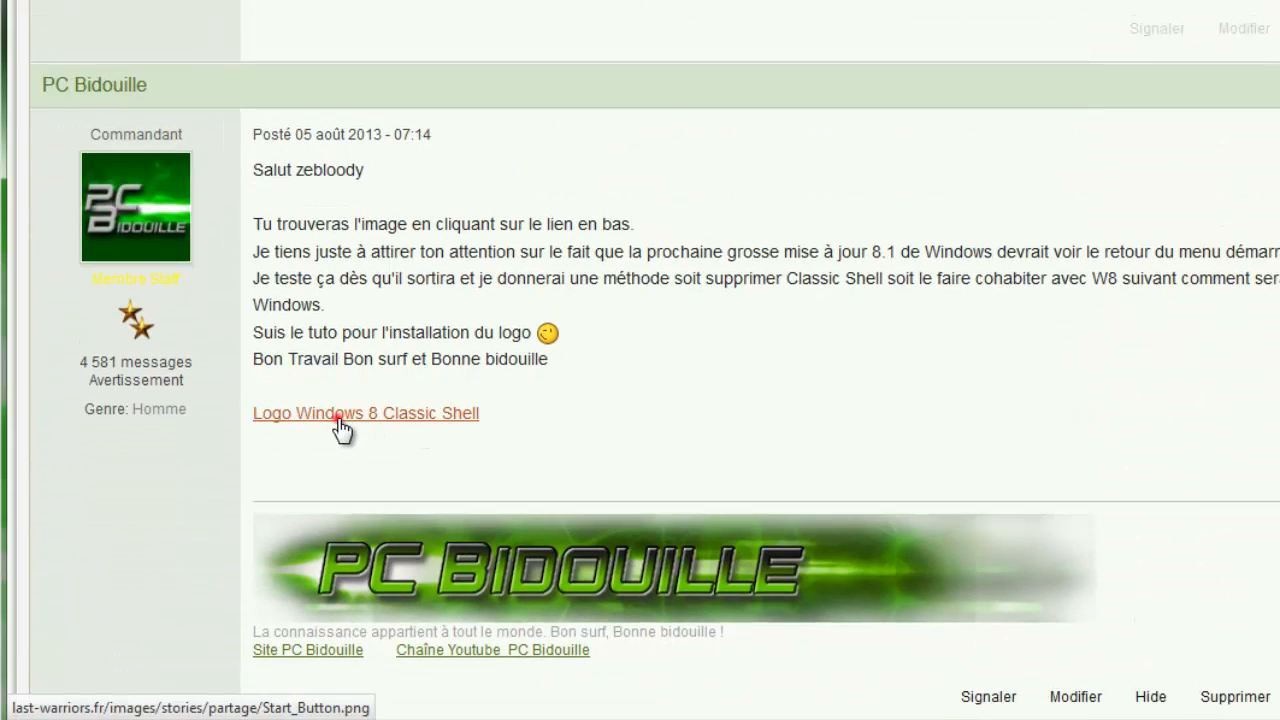
click(338, 420)
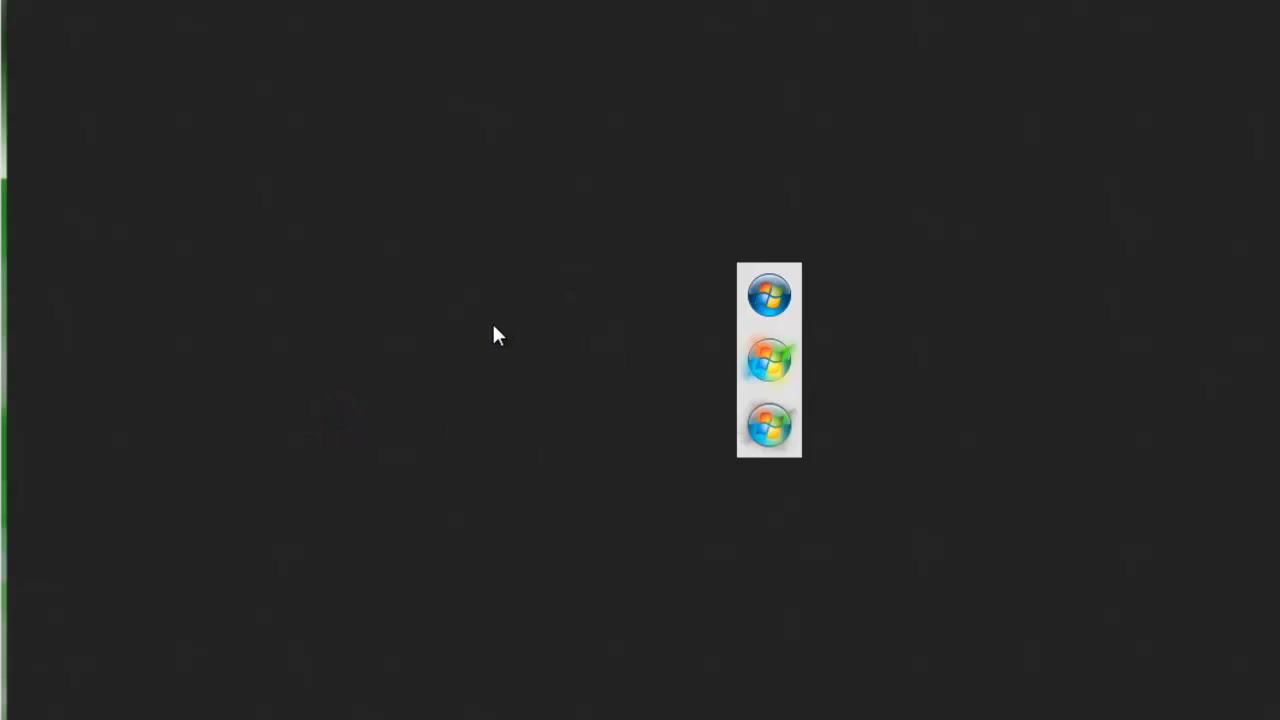
key(alt+Left)
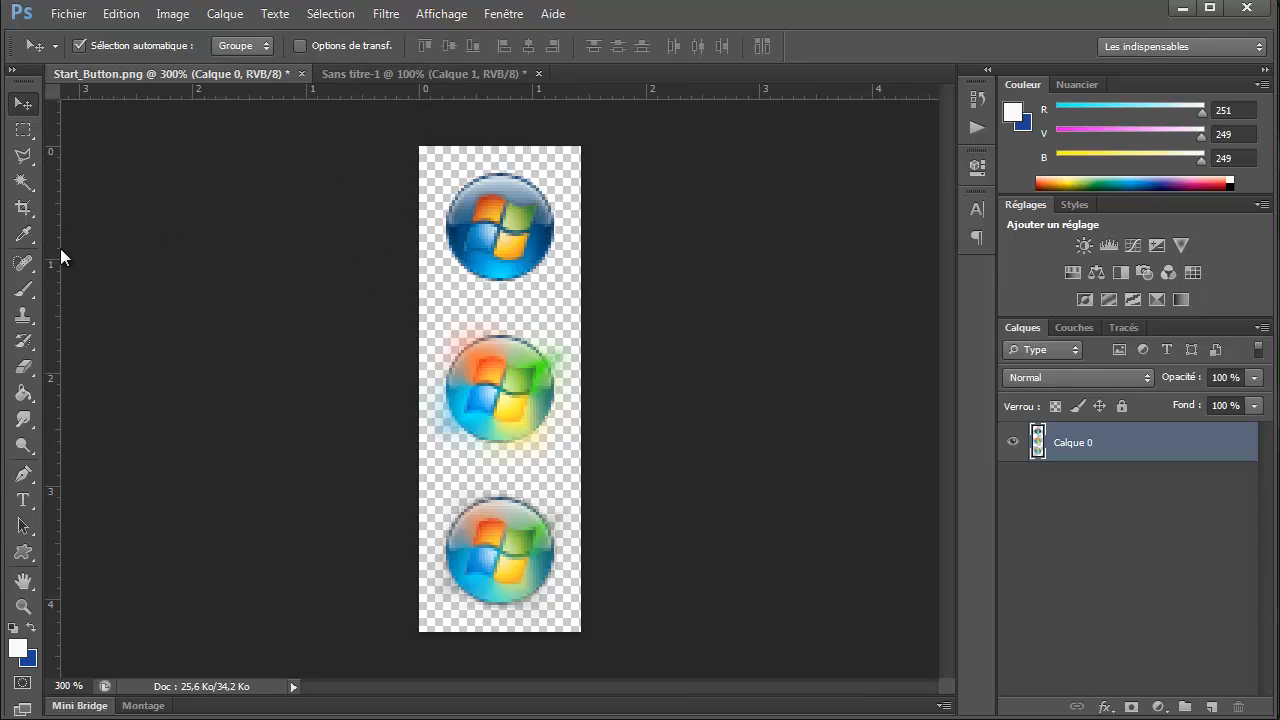
Step: Place two vertical guides in Start_Button.png, along the left and right edges of the orbs
drag(48, 237, 446, 283)
drag(54, 270, 556, 316)
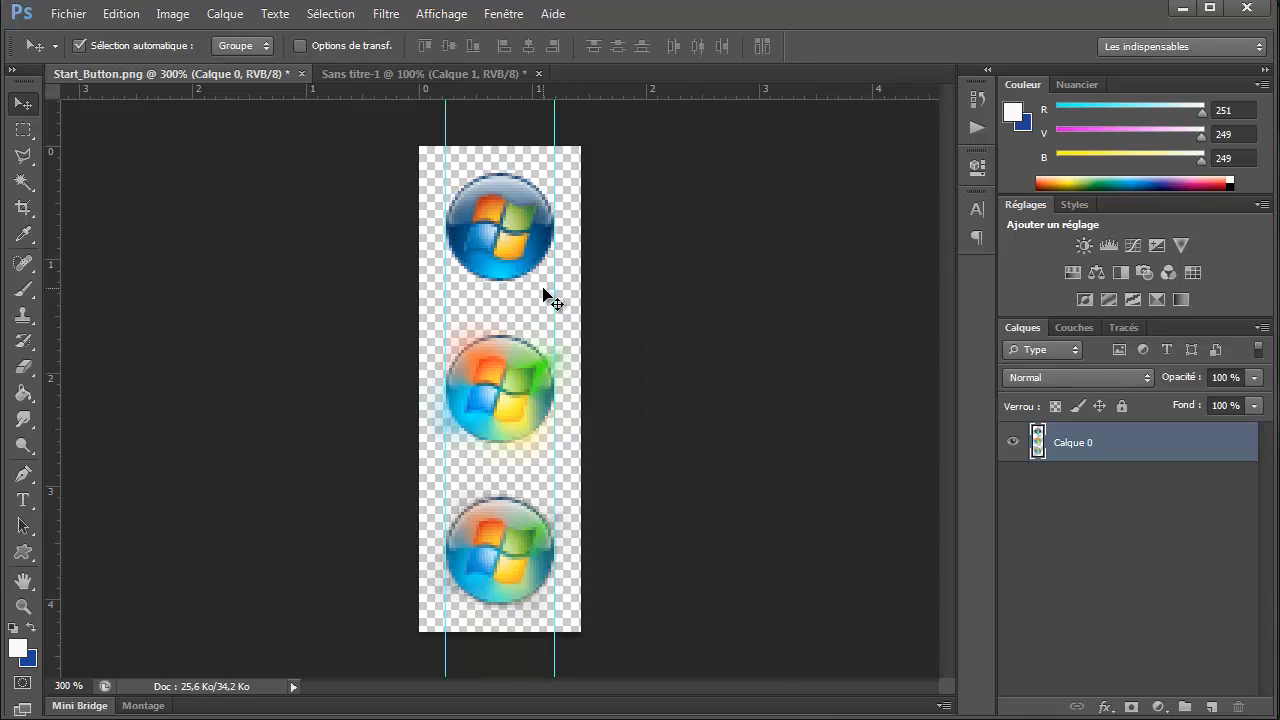
key(ctrl+KP_Add)
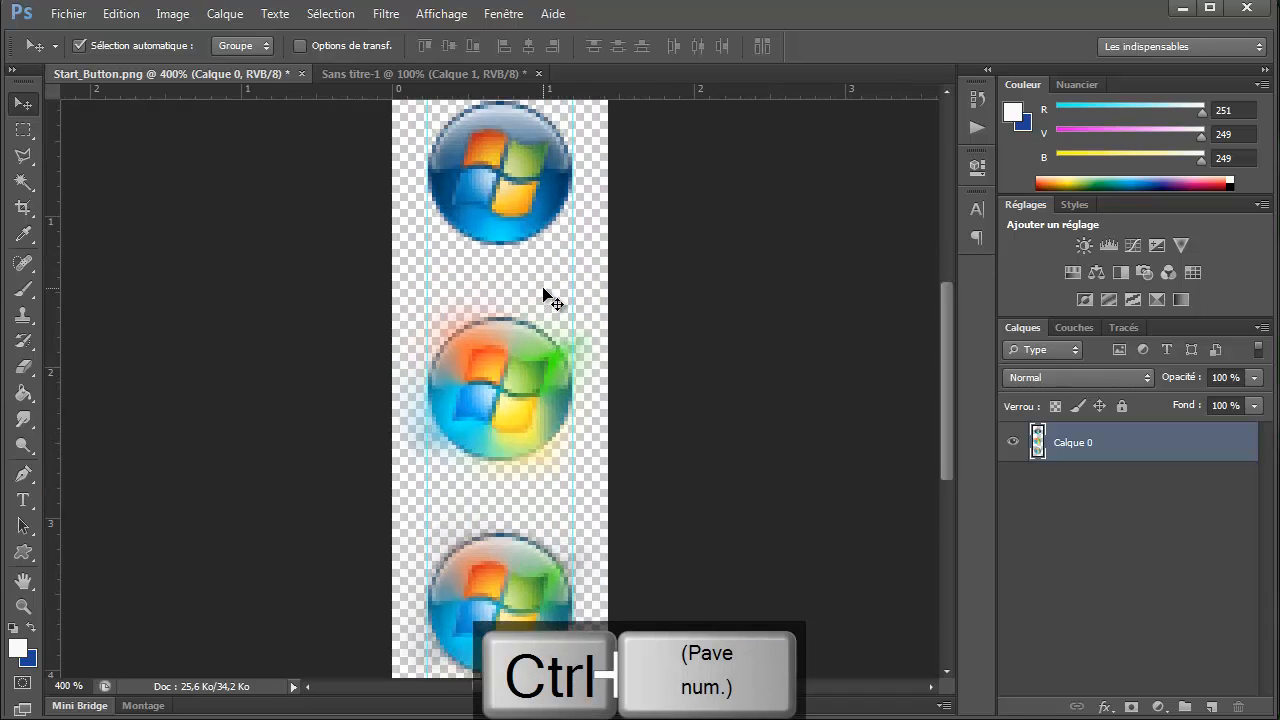
key(ctrl+KP_Subtract)
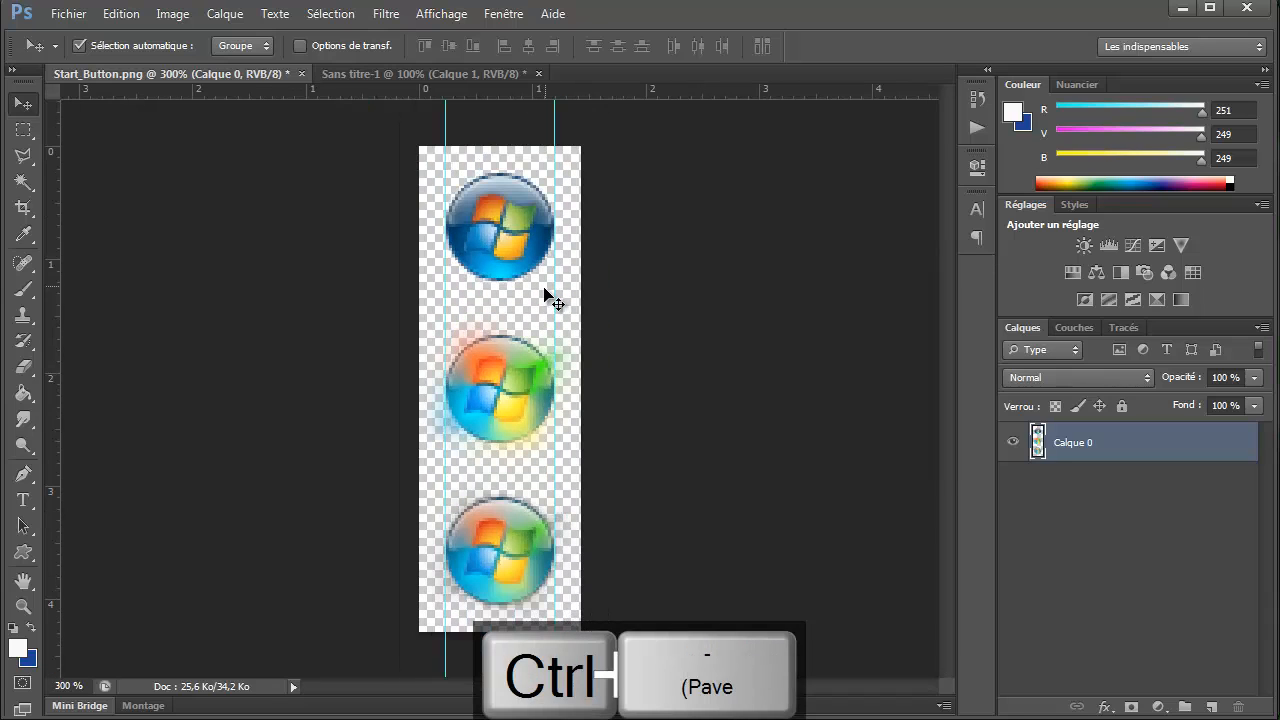
Step: Place a horizontal guide near the top edge of the uppermost orb
click(495, 97)
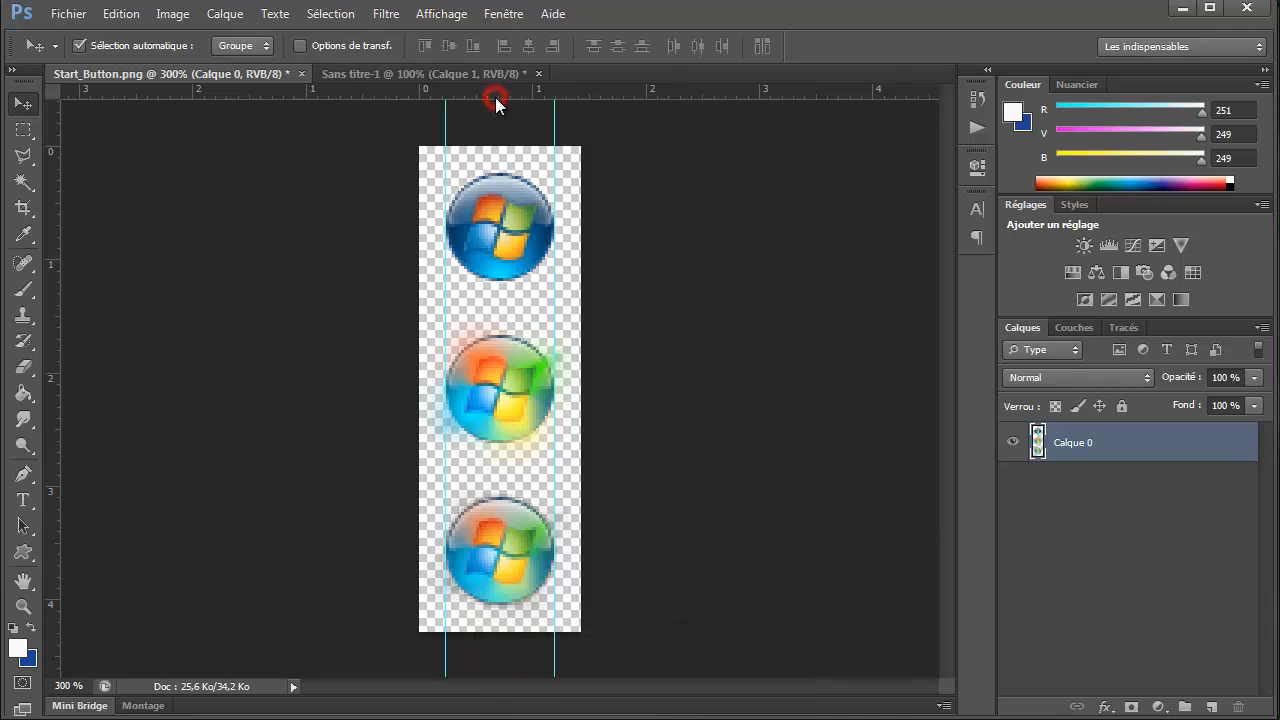
drag(496, 97, 503, 172)
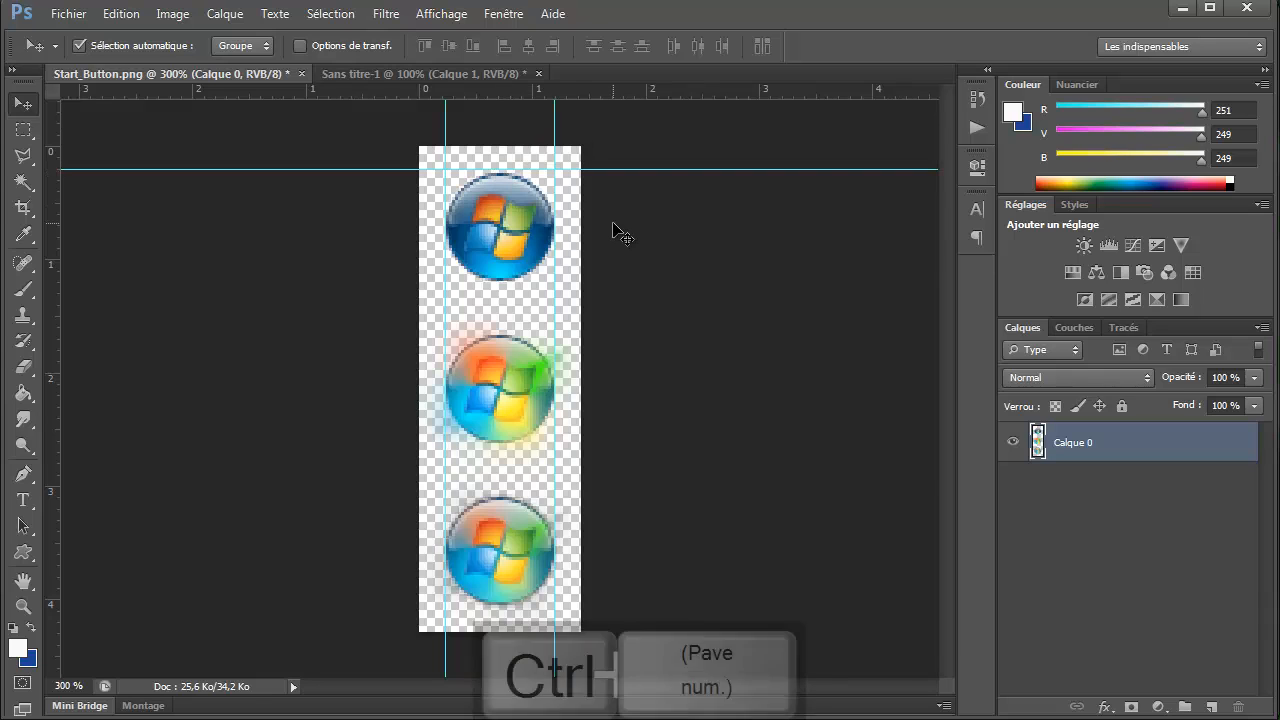
key(ctrl+KP_Add)
key(ctrl+KP_Add)
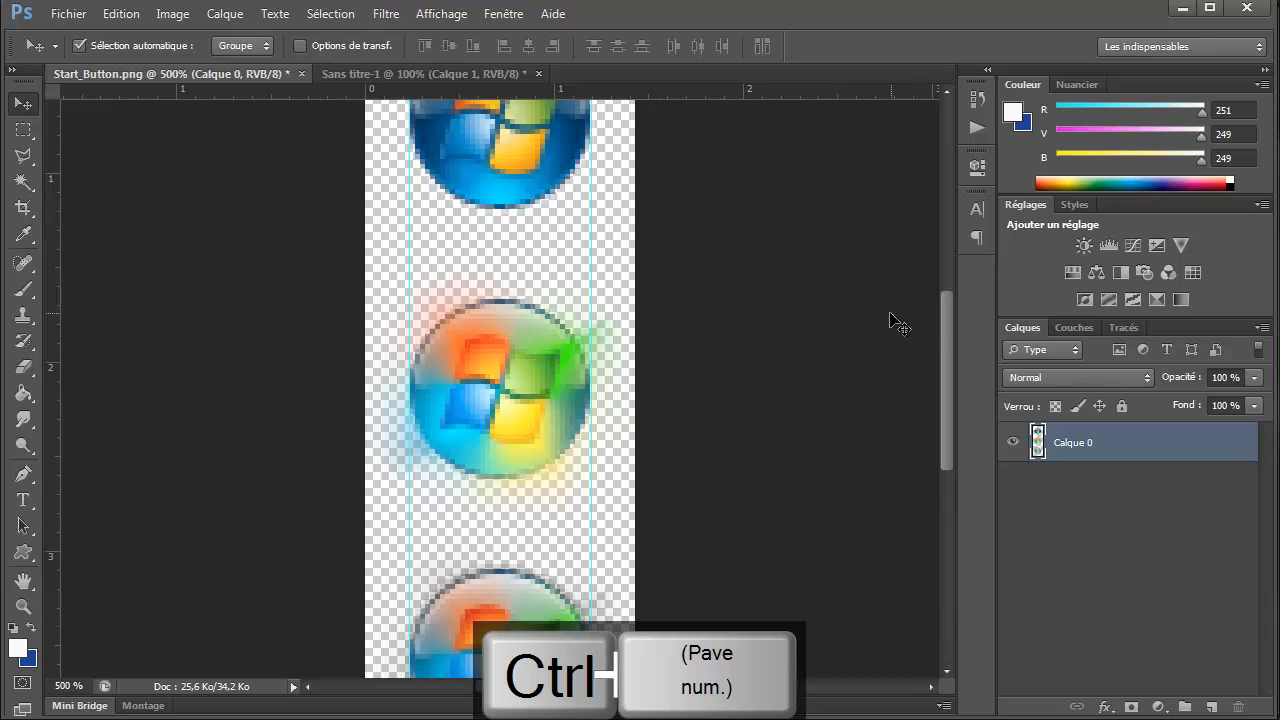
drag(942, 320, 946, 262)
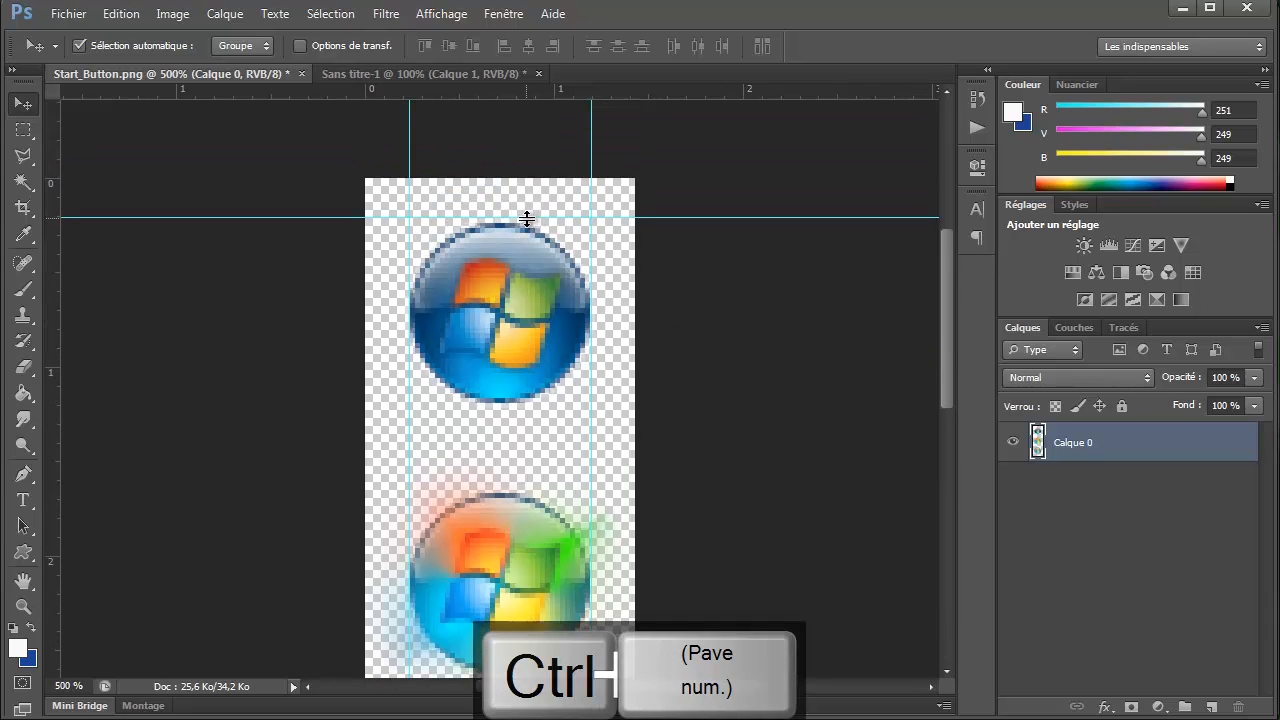
drag(526, 218, 524, 226)
Step: Align the horizontal guide exactly with the top row of pixels of the uppermost orb
key(ctrl+KP_Add)
key(ctrl+KP_Add)
key(ctrl+KP_Add)
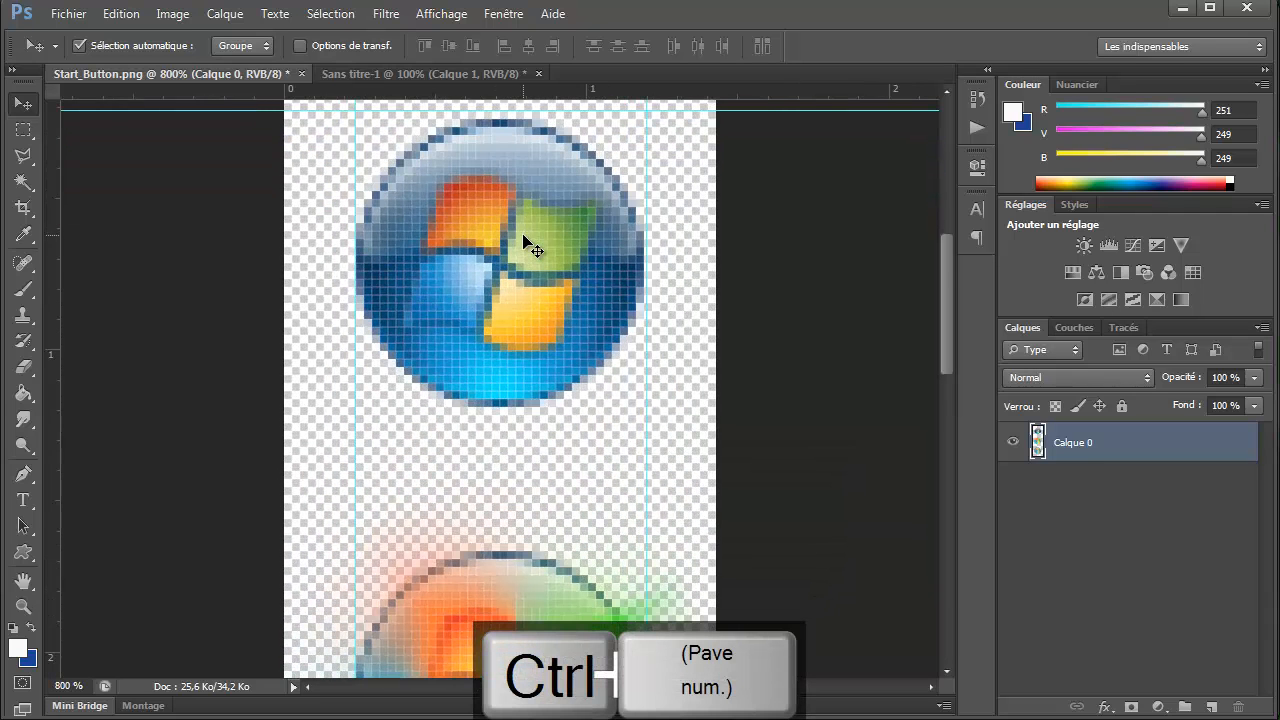
drag(488, 110, 771, 128)
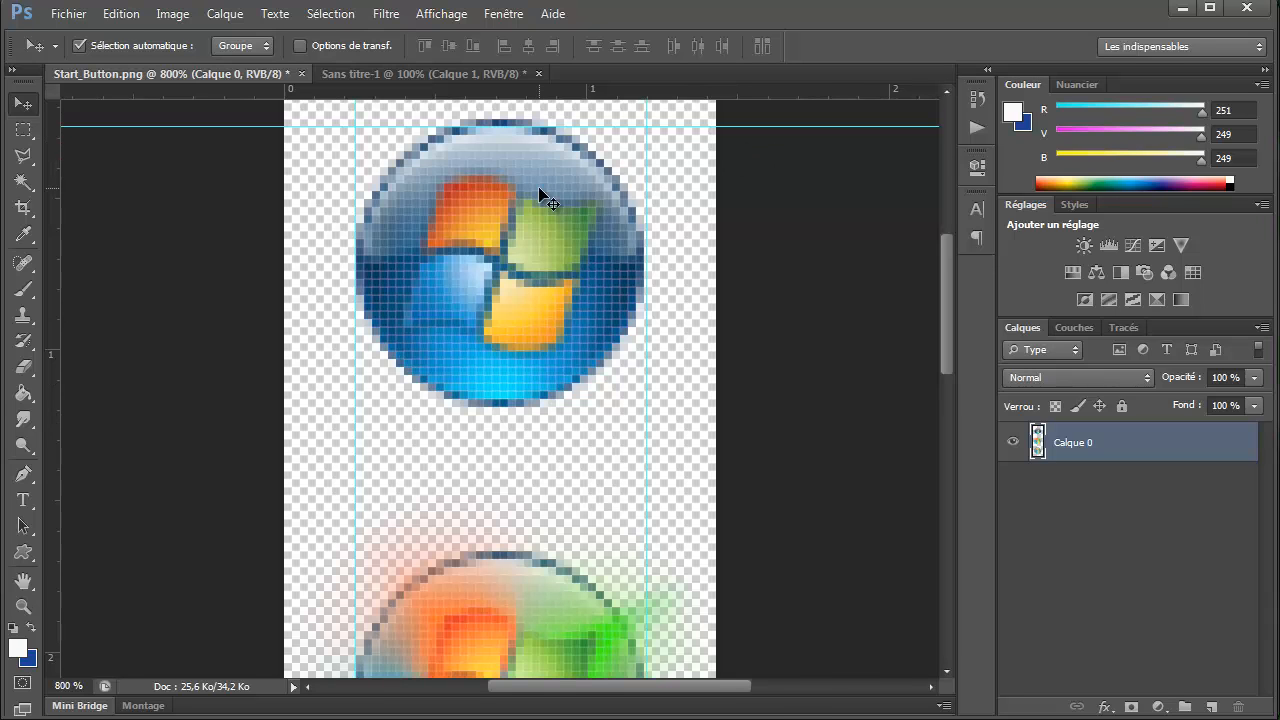
key(ctrl+KP_Add)
key(ctrl+KP_Add)
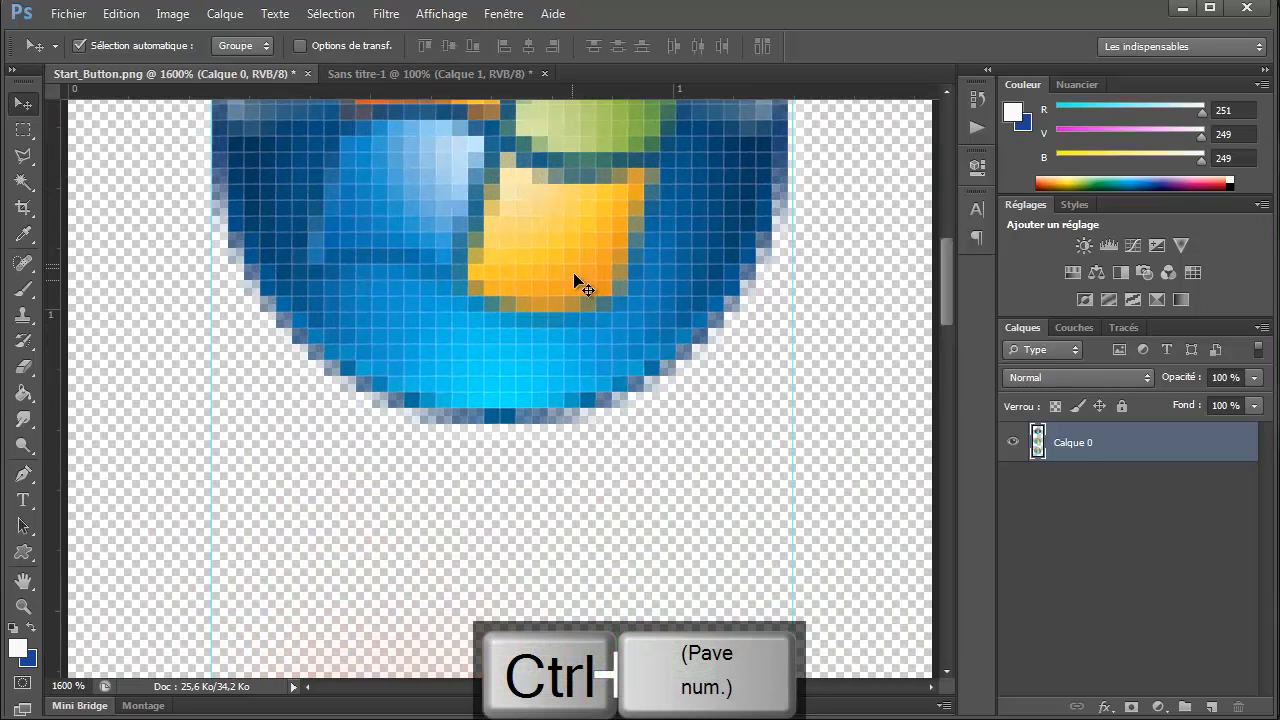
scroll(578, 282, up, 10)
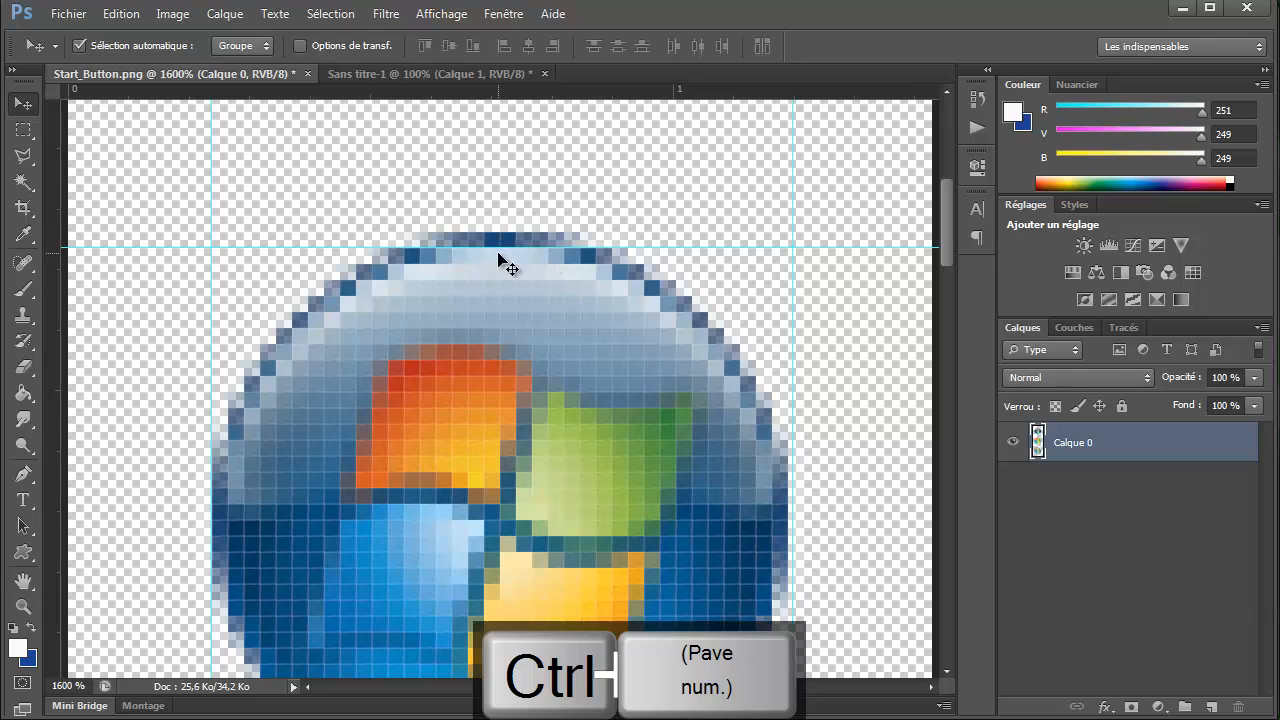
drag(501, 247, 507, 234)
Step: Add horizontal guides along the bottom edge of the uppermost orb and the top edge of the middle orb
scroll(500, 239, down, 5)
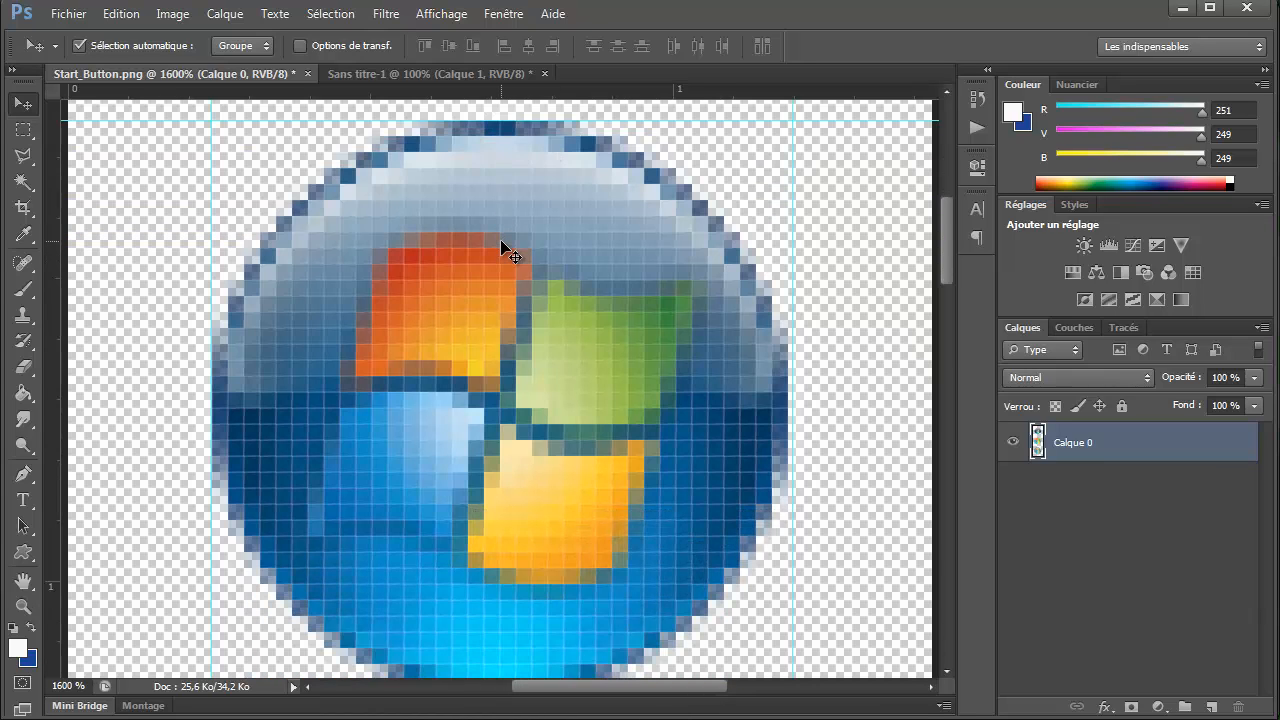
drag(465, 90, 600, 512)
scroll(595, 510, down, 6)
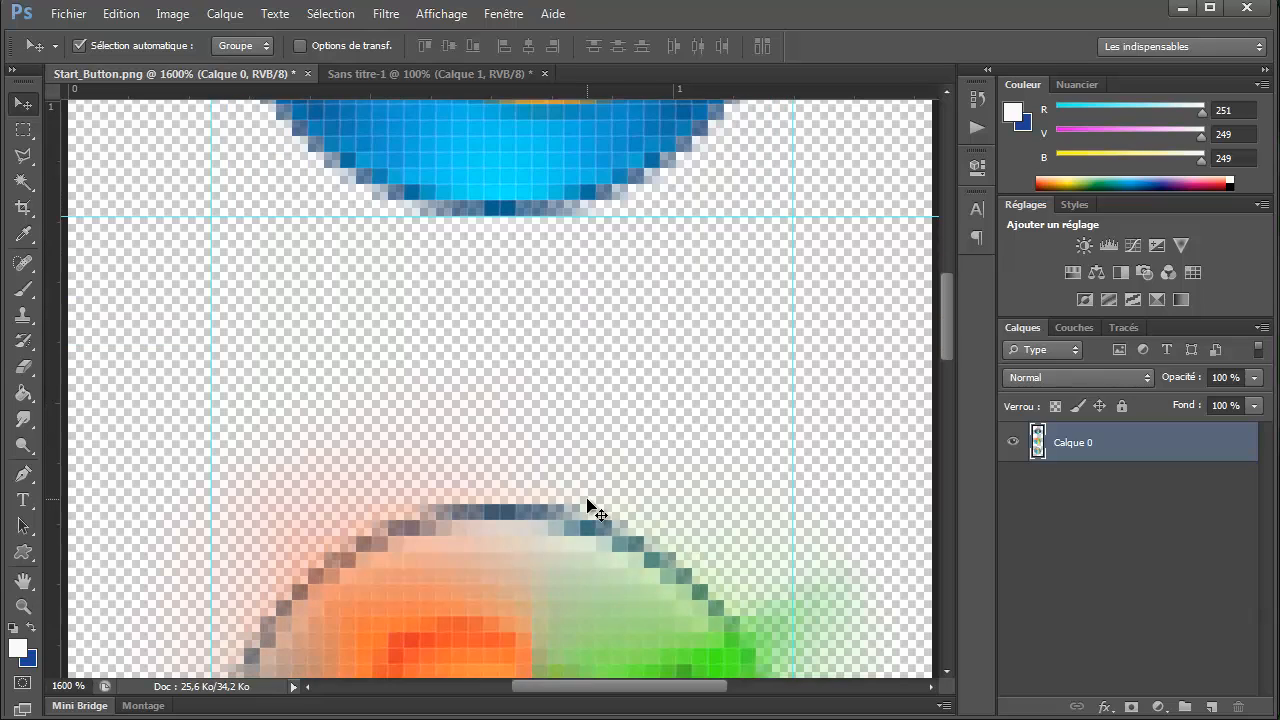
scroll(590, 500, down, 2)
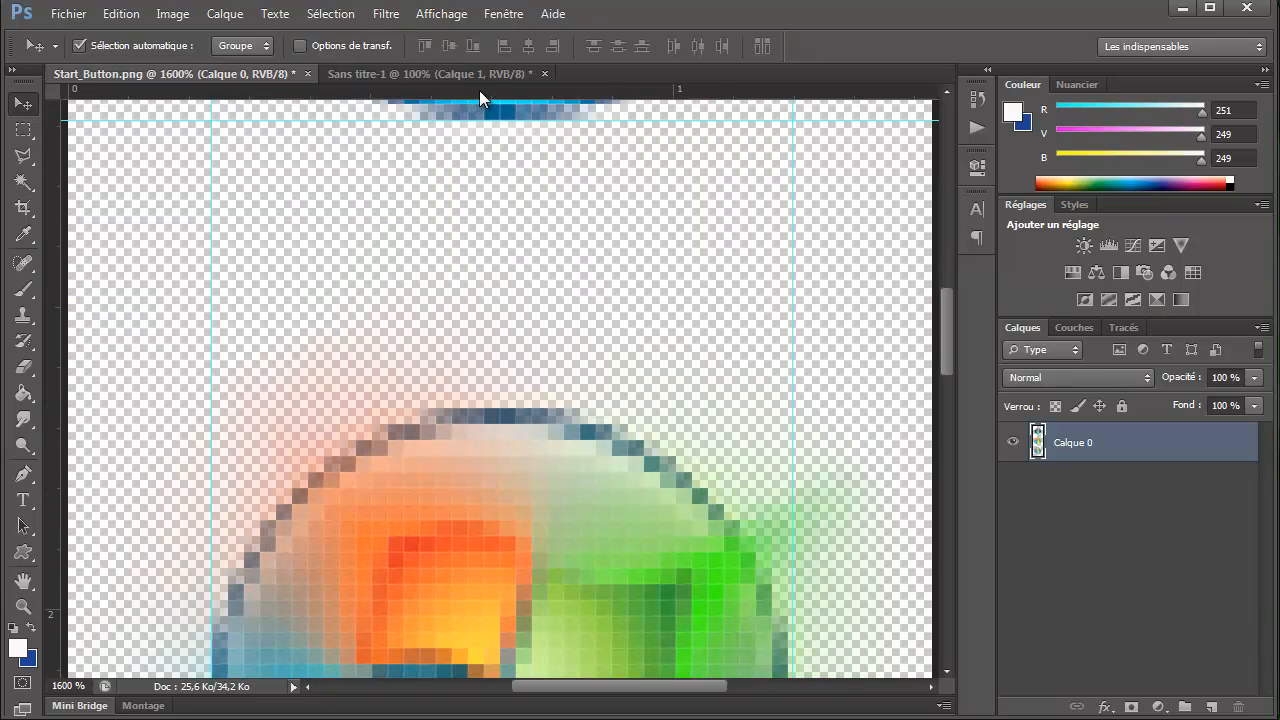
drag(479, 90, 663, 409)
Step: Add horizontal guides along the bottom edge of the middle orb and the top edge of the lowest orb
scroll(663, 409, down, 6)
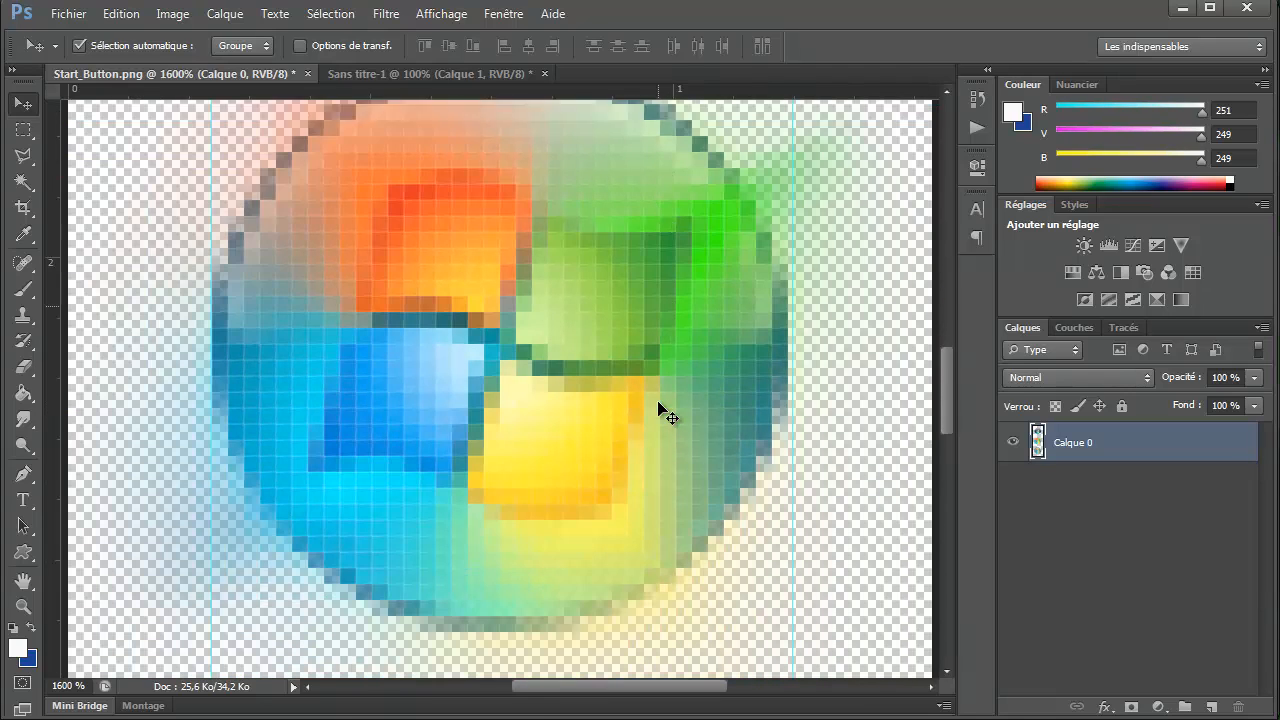
scroll(658, 404, down, 5)
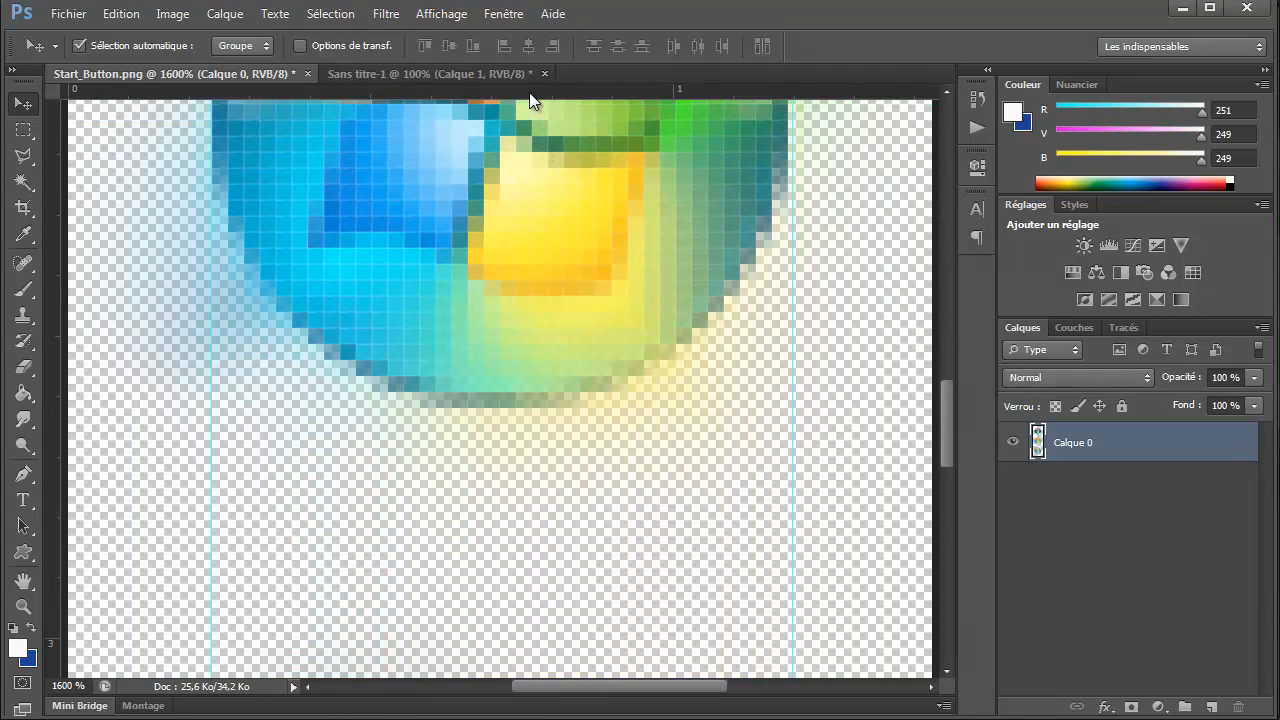
drag(529, 92, 600, 409)
scroll(866, 289, down, 5)
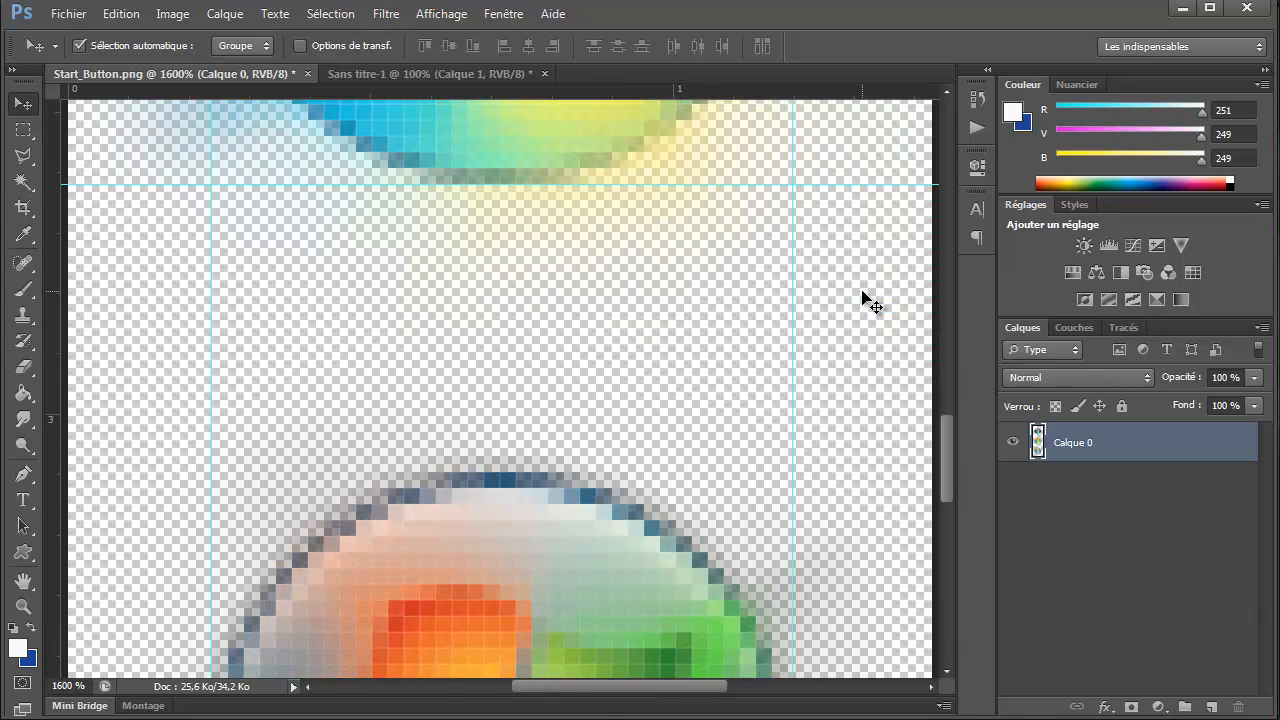
scroll(866, 300, down, 8)
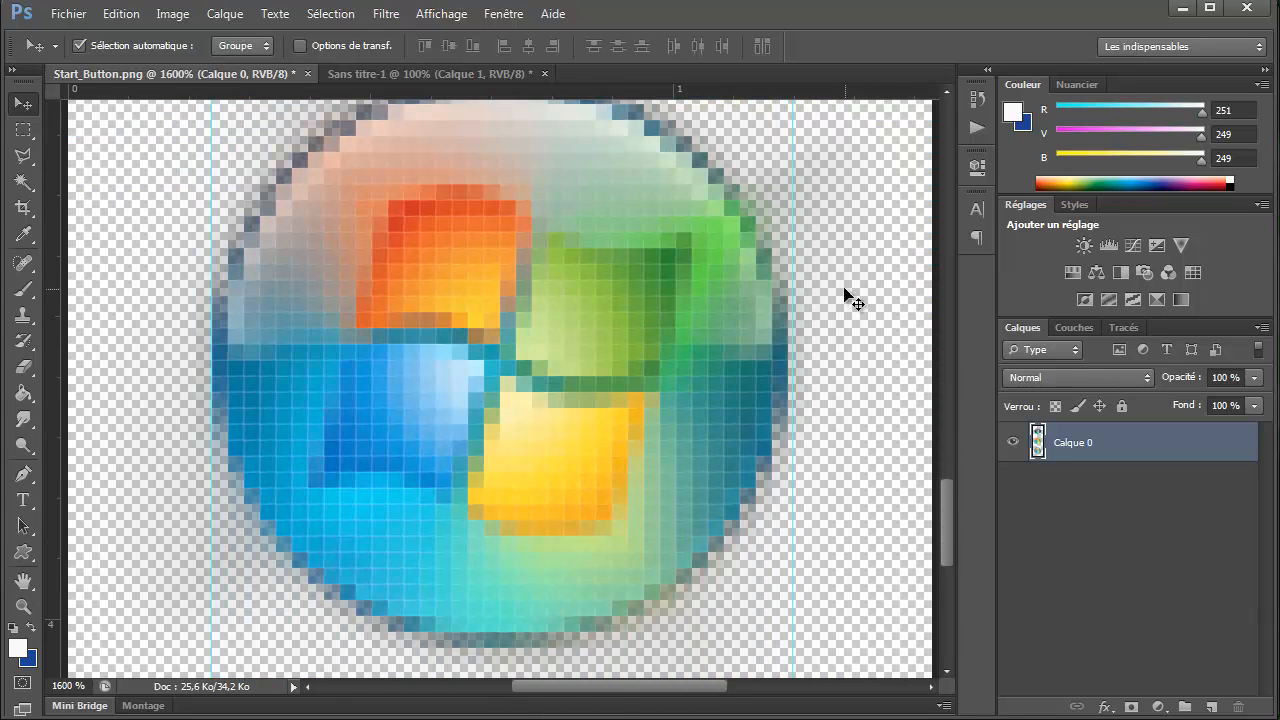
scroll(730, 220, up, 1)
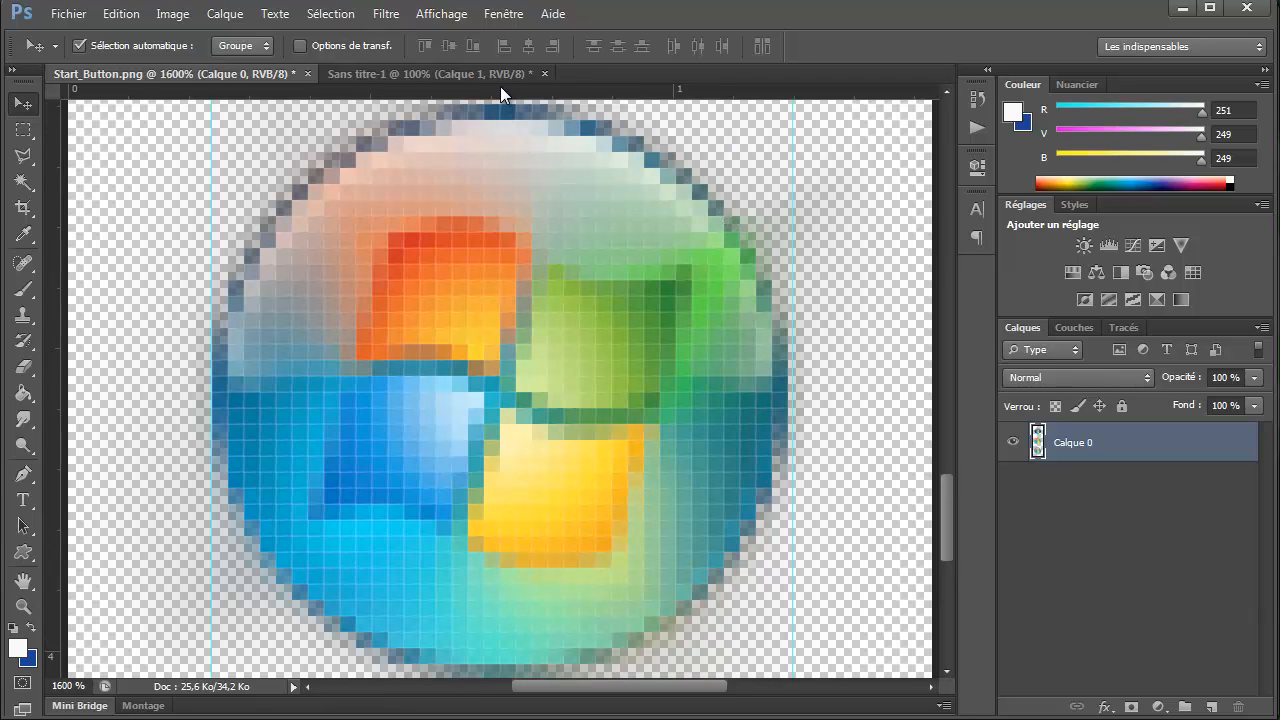
drag(500, 86, 694, 104)
Step: Add a horizontal guide and align it with the bottom edge of the lowest orb
drag(535, 88, 770, 645)
scroll(775, 650, down, 2)
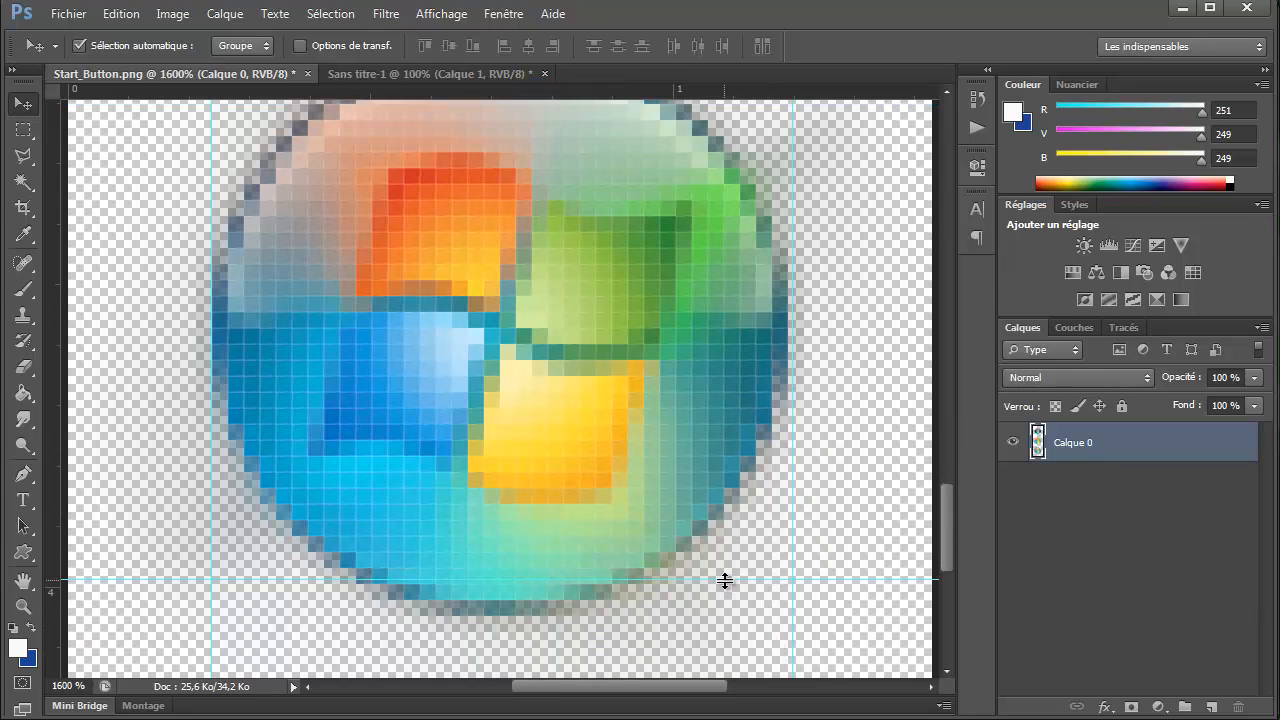
drag(726, 581, 729, 619)
key(ctrl+minus)
key(ctrl+minus)
key(ctrl+minus)
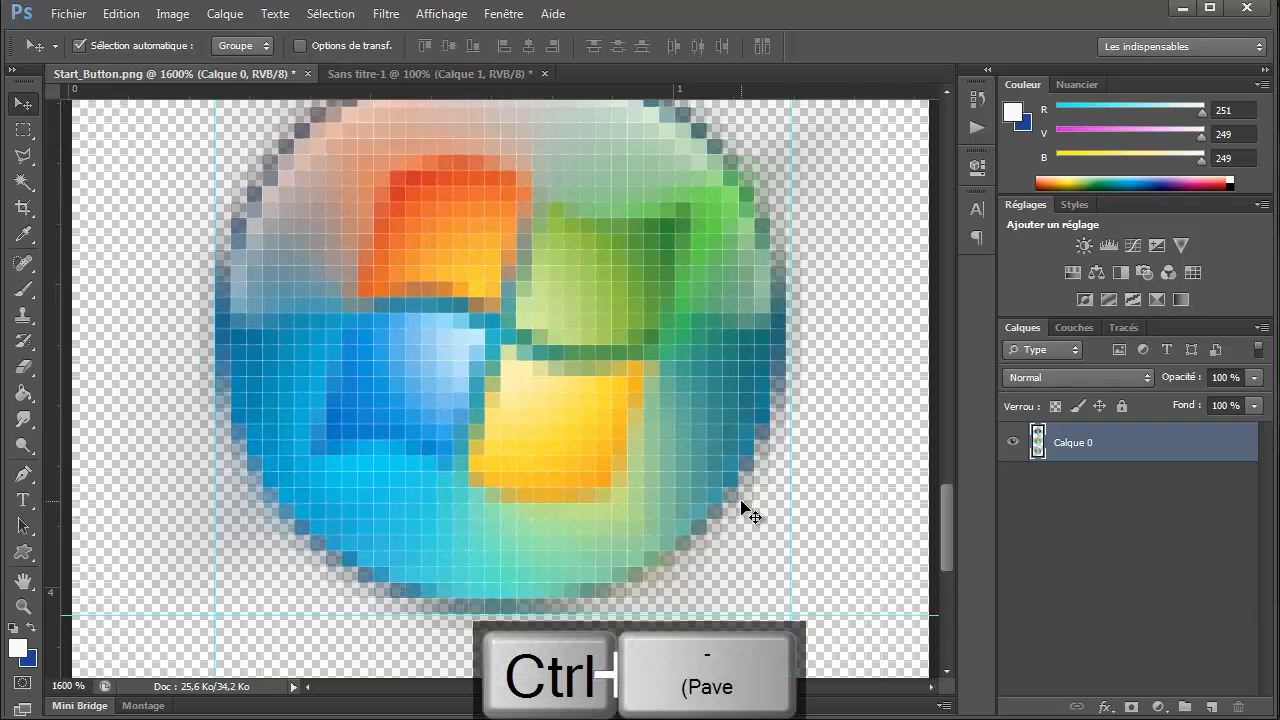
key(ctrl+minus)
key(ctrl+minus)
key(ctrl+minus)
key(ctrl+minus)
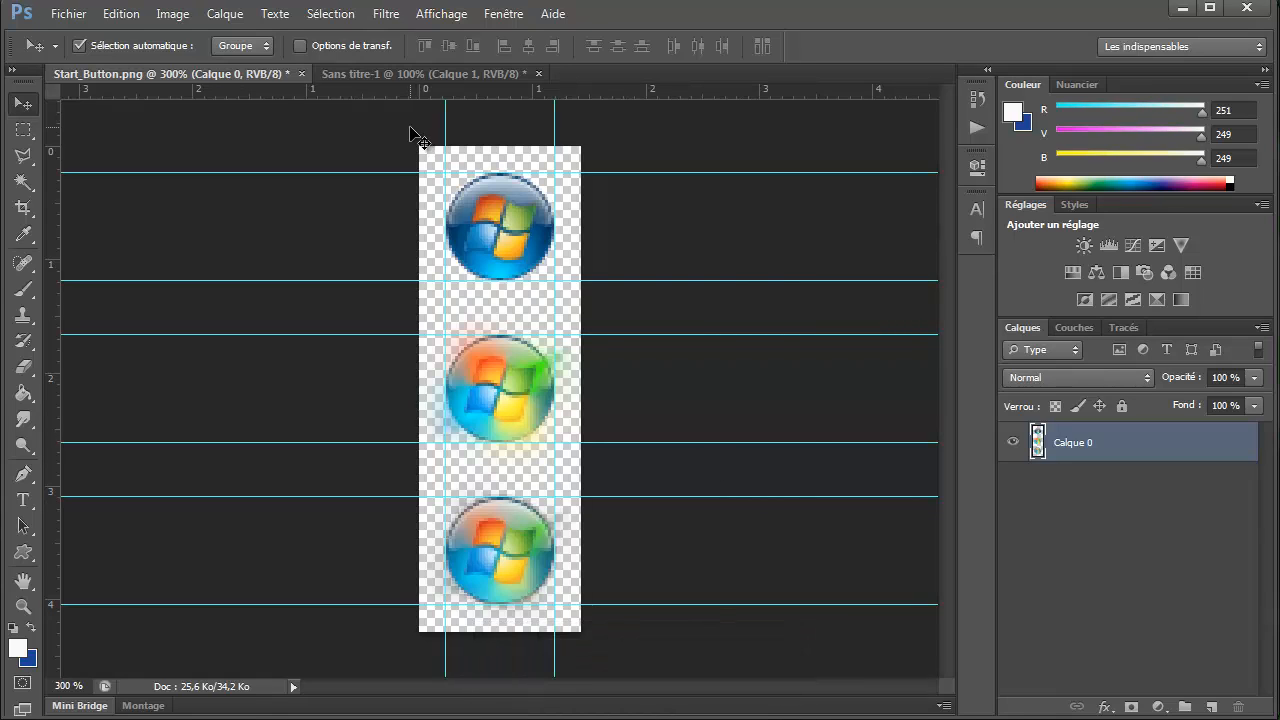
Step: Clear the selection around the round green logo in the Sans titre-1 document
click(386, 76)
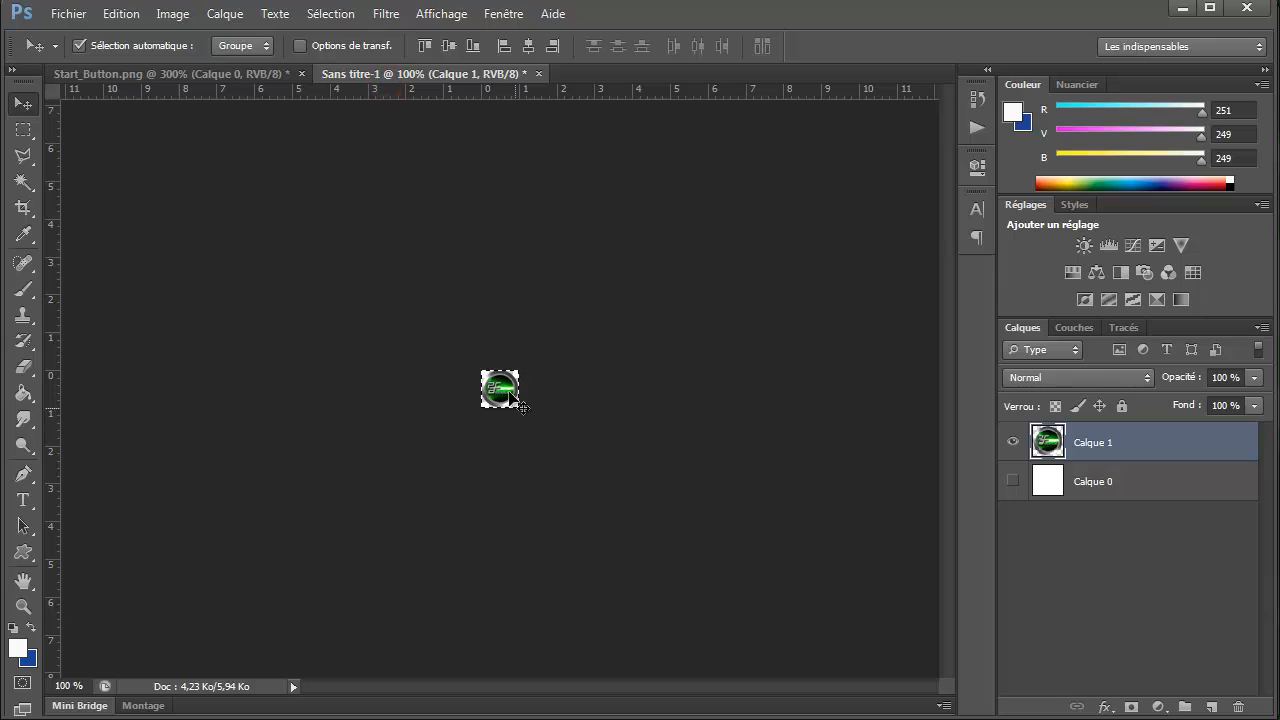
key(ctrl+KP_Add)
key(ctrl+KP_Add)
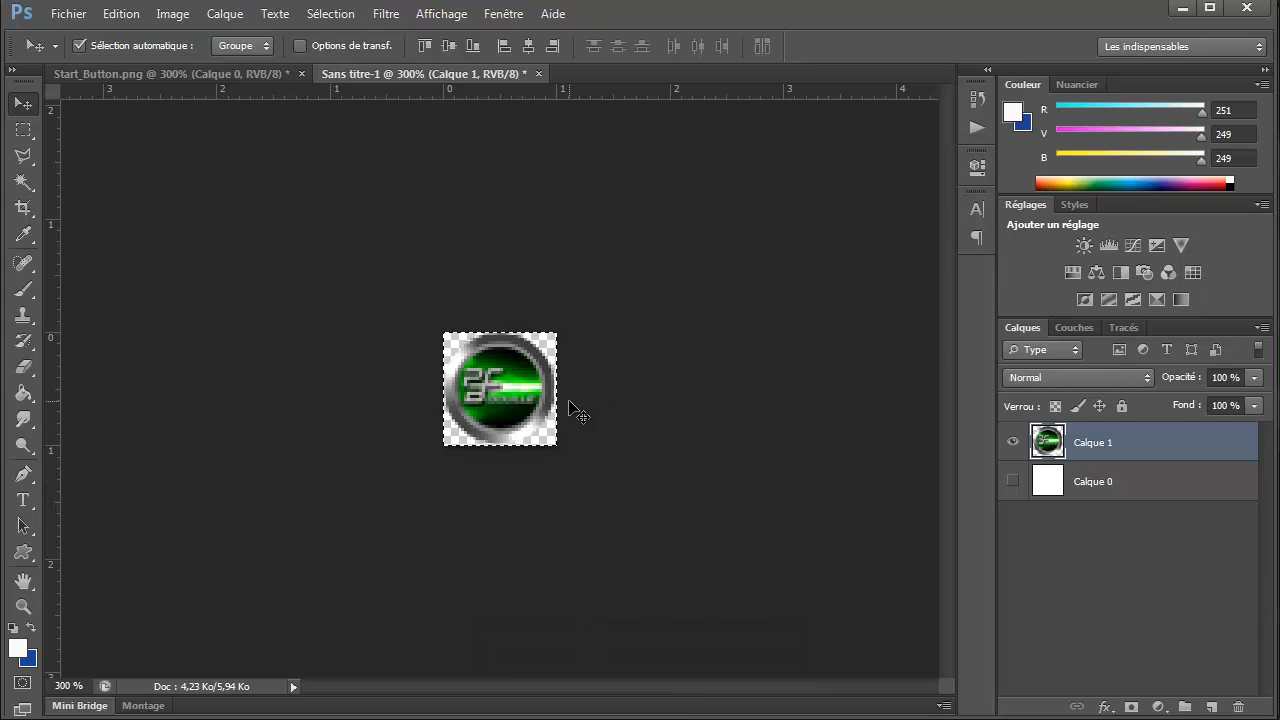
key(ctrl+d)
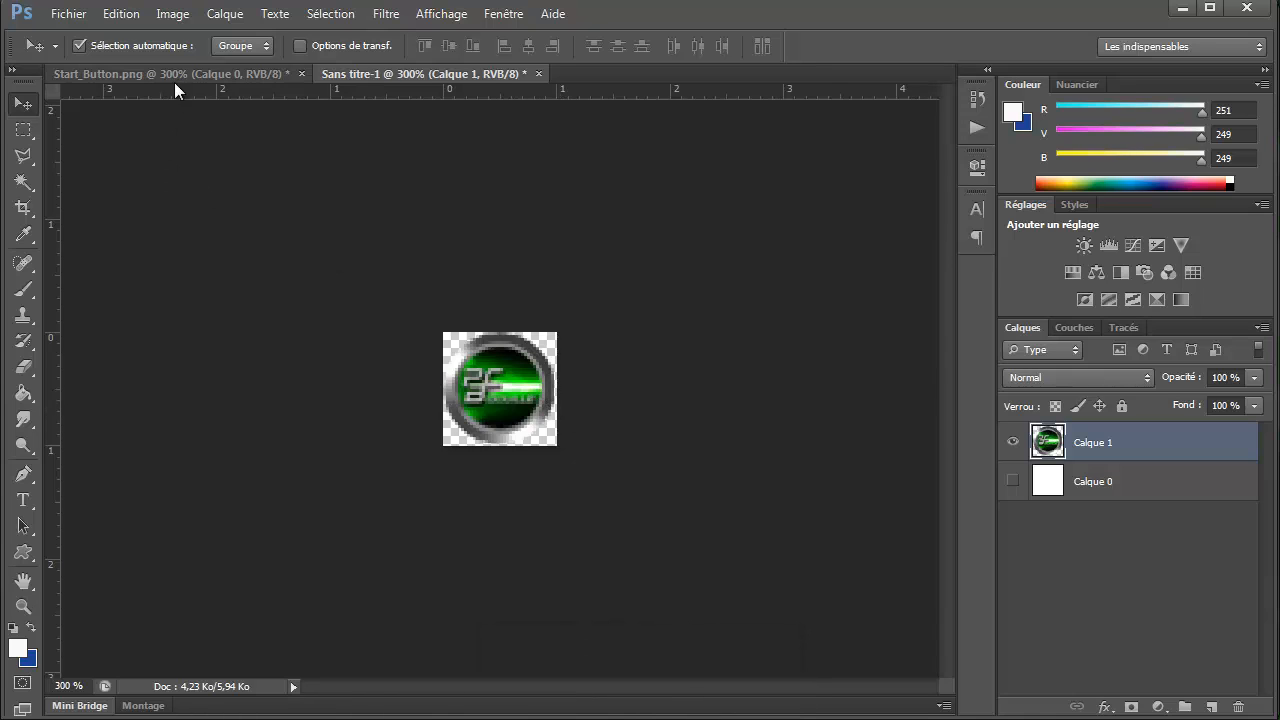
Step: Check the pixel dimensions and resolution of the logo image in the Sans titre-1 document
click(172, 14)
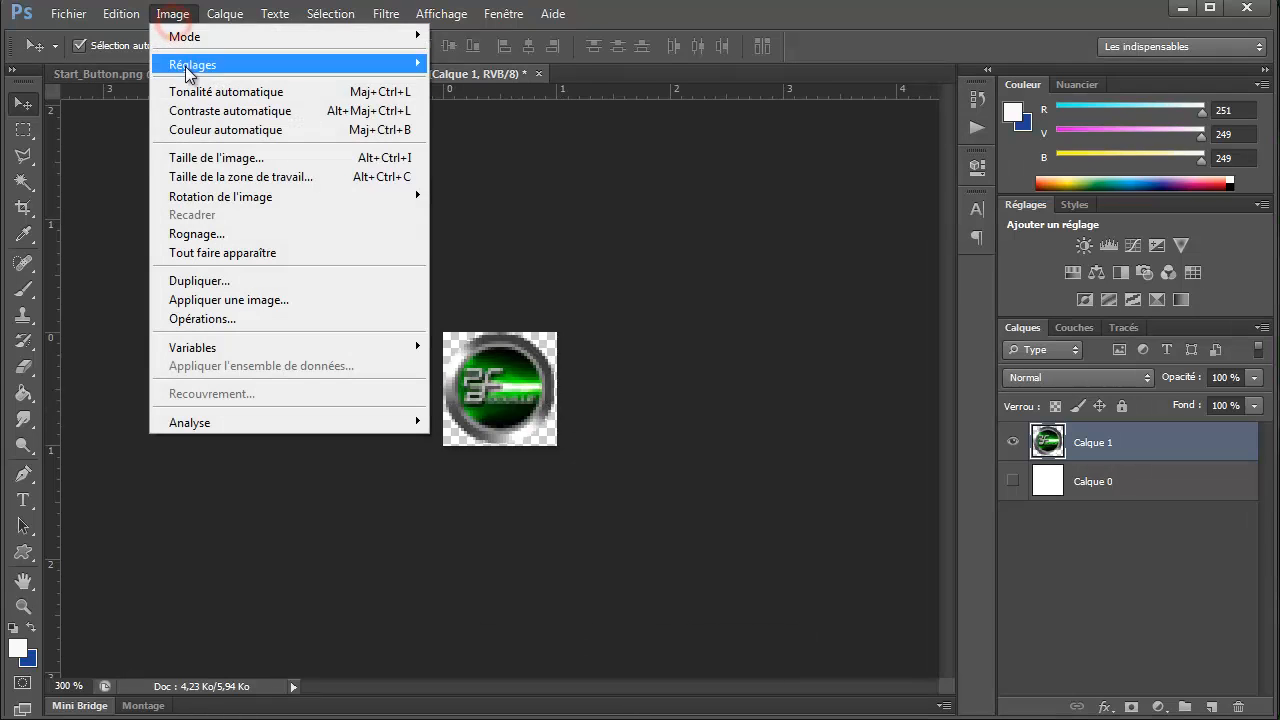
click(195, 157)
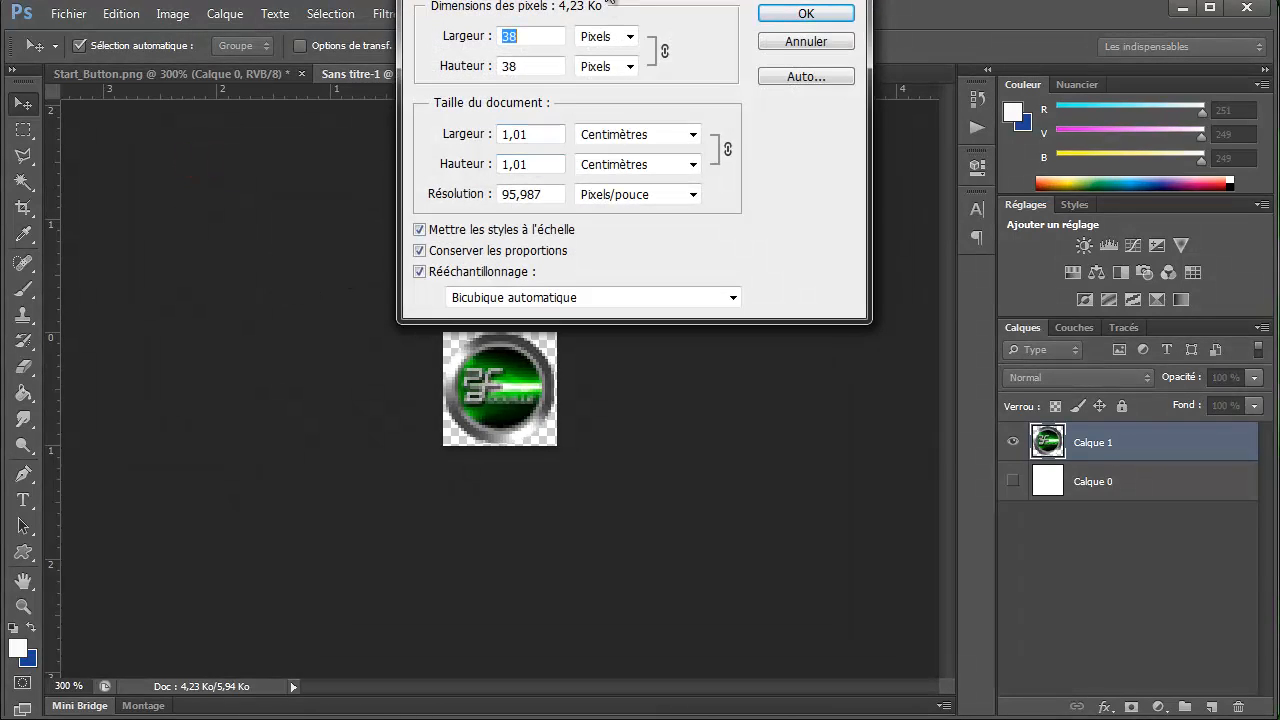
drag(612, 3, 753, 240)
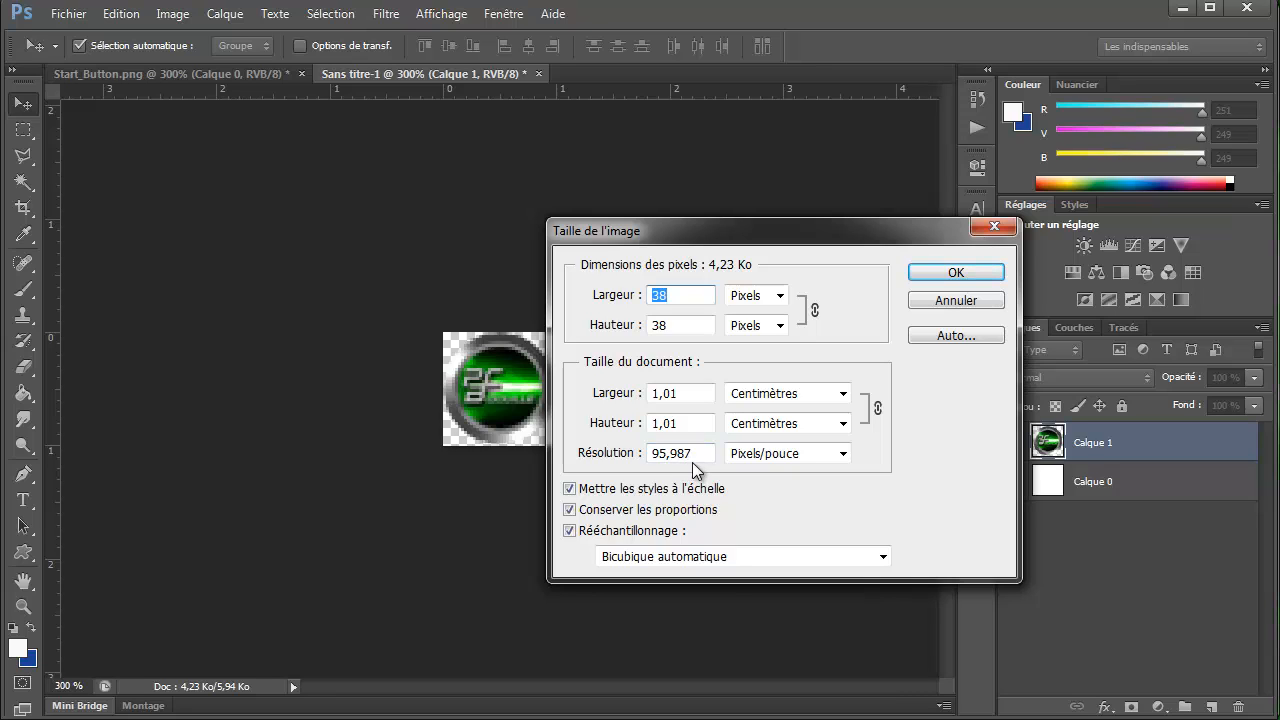
drag(791, 232, 831, 286)
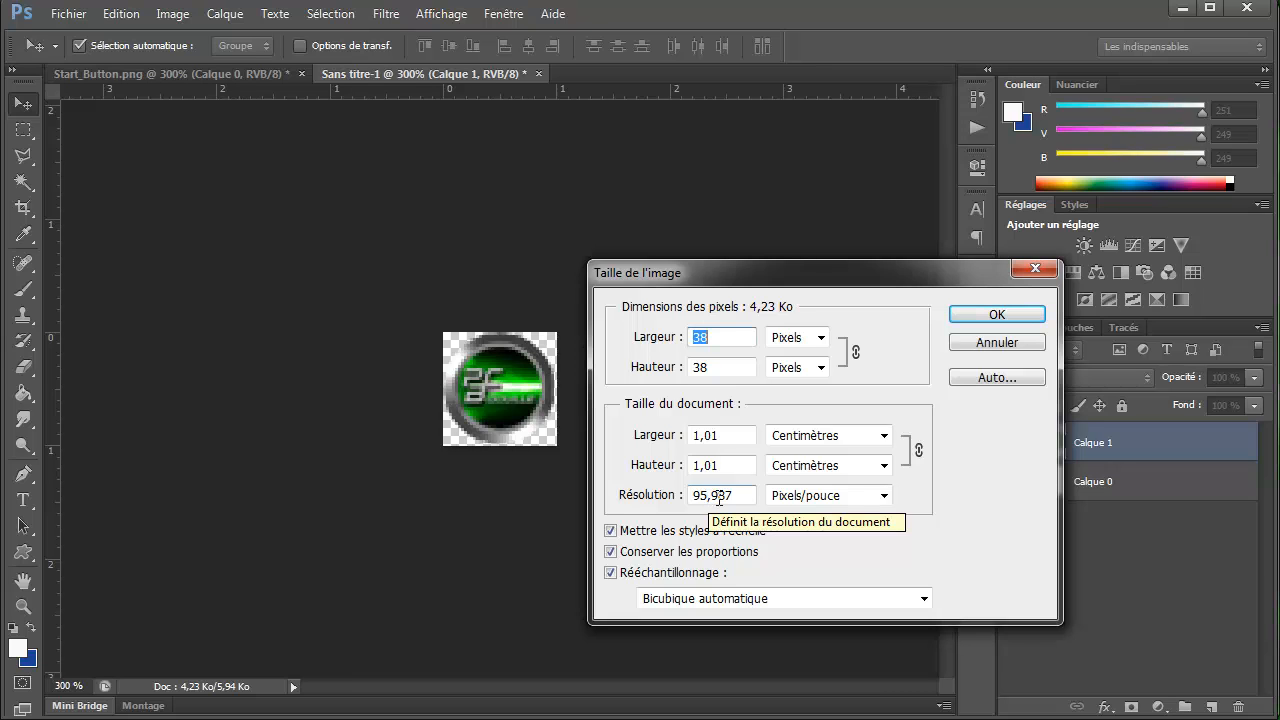
click(993, 316)
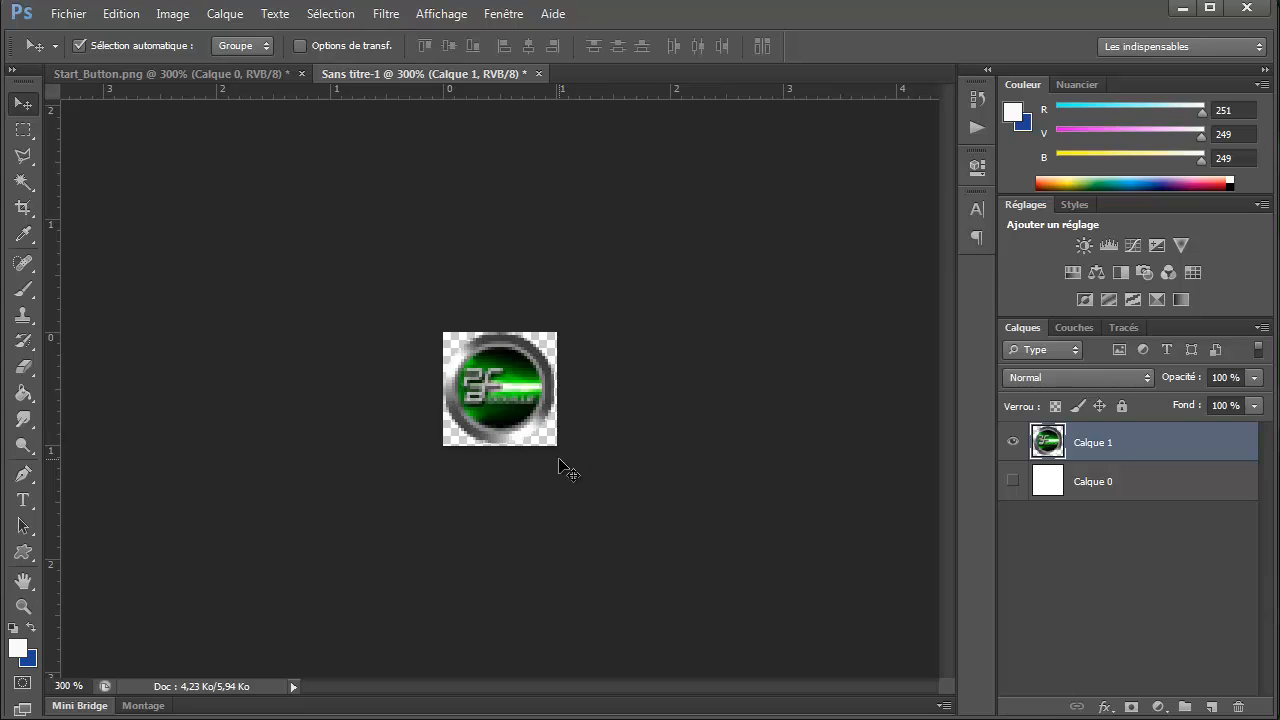
Step: Copy the entire logo from the Sans titre-1 document and paste it into Start_Button.png
key(ctrl+a)
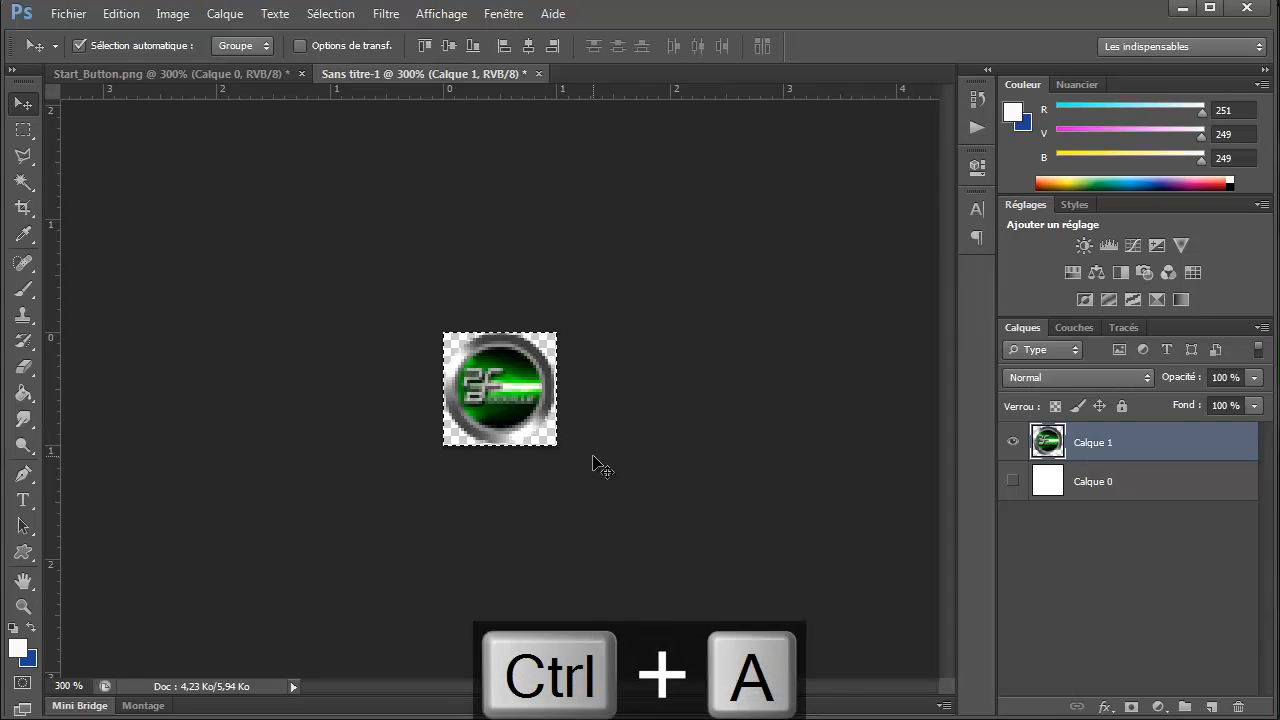
key(ctrl+c)
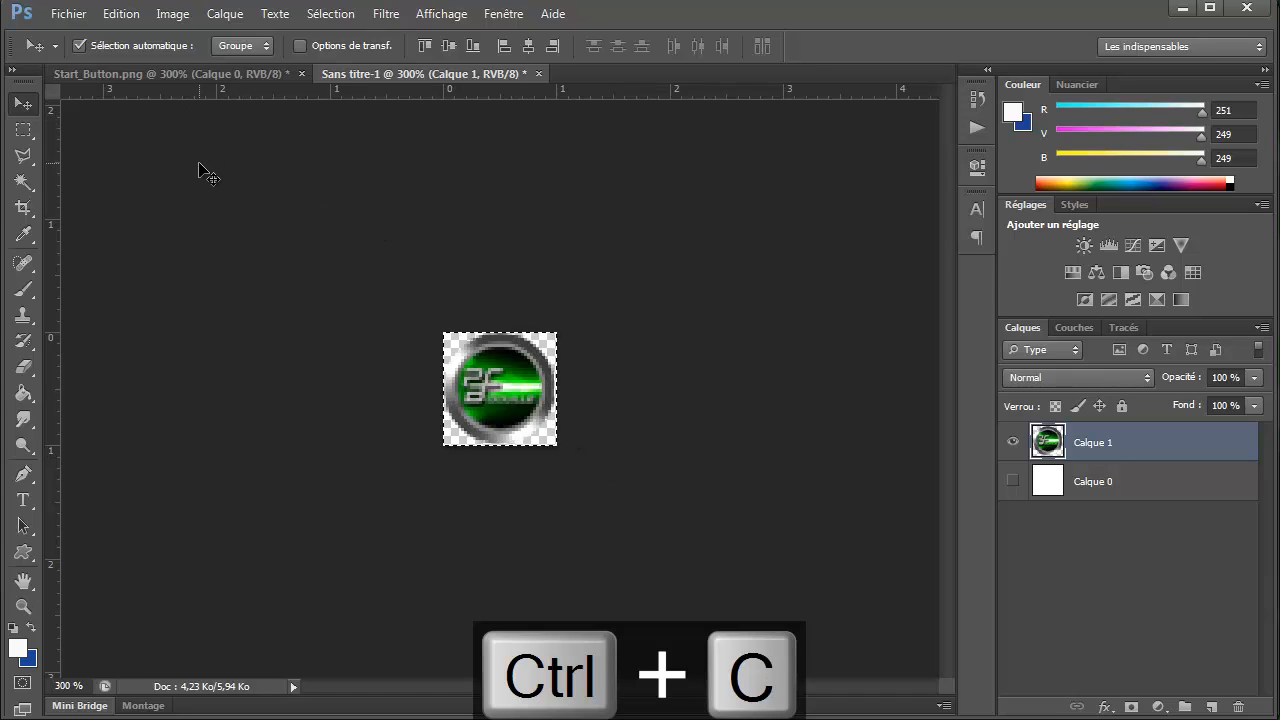
click(205, 74)
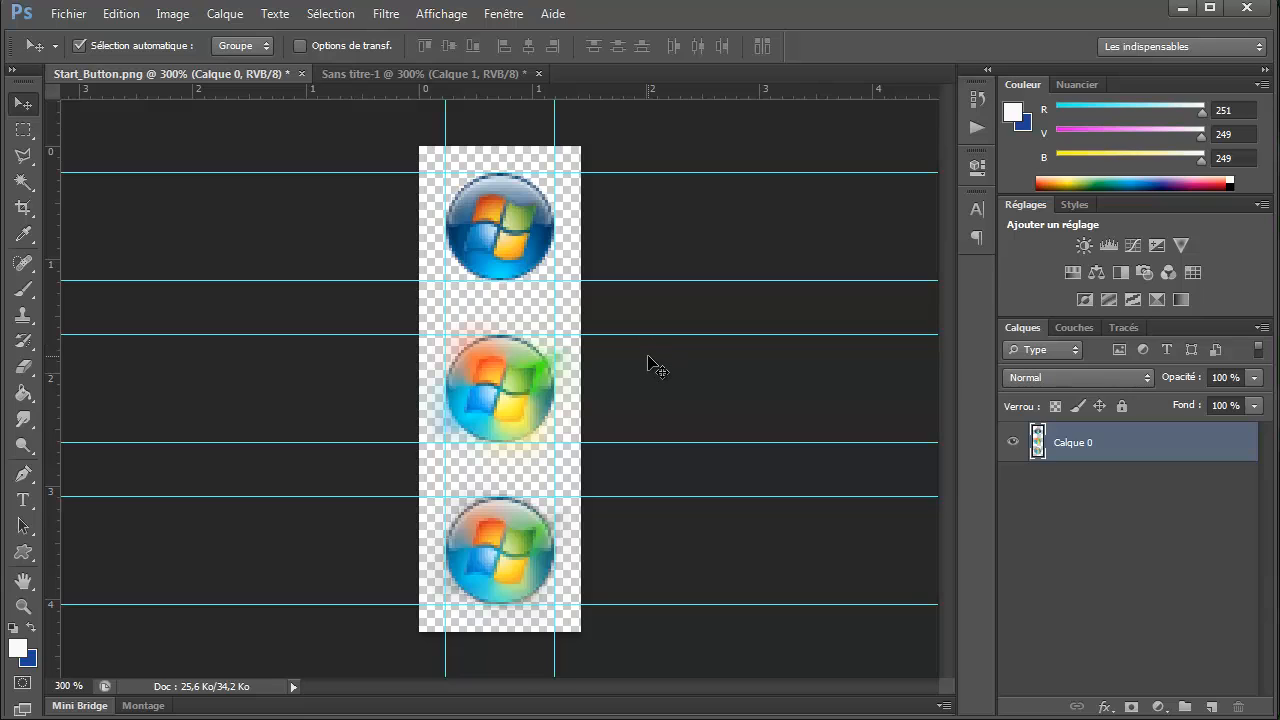
key(ctrl+v)
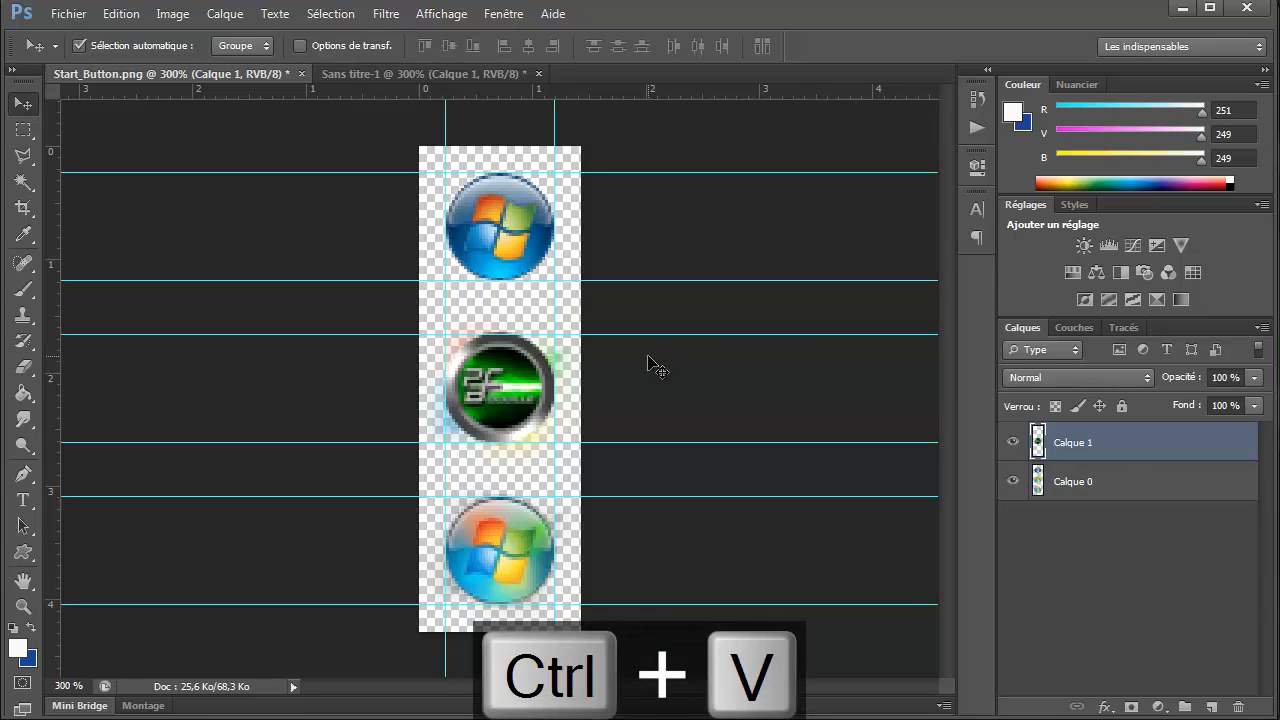
Step: Move the pasted logo over the uppermost orb and fine-tune its vertical position between the guides
drag(497, 389, 499, 224)
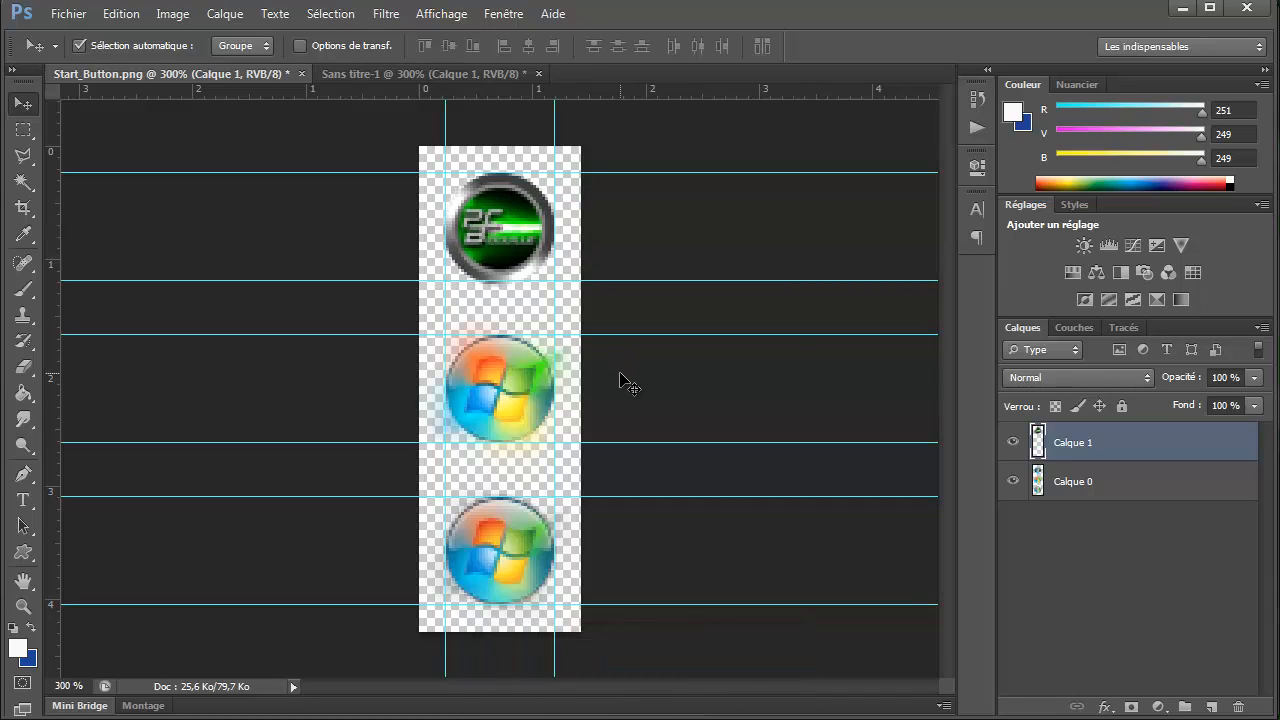
key(Up)
key(Down)
key(Up)
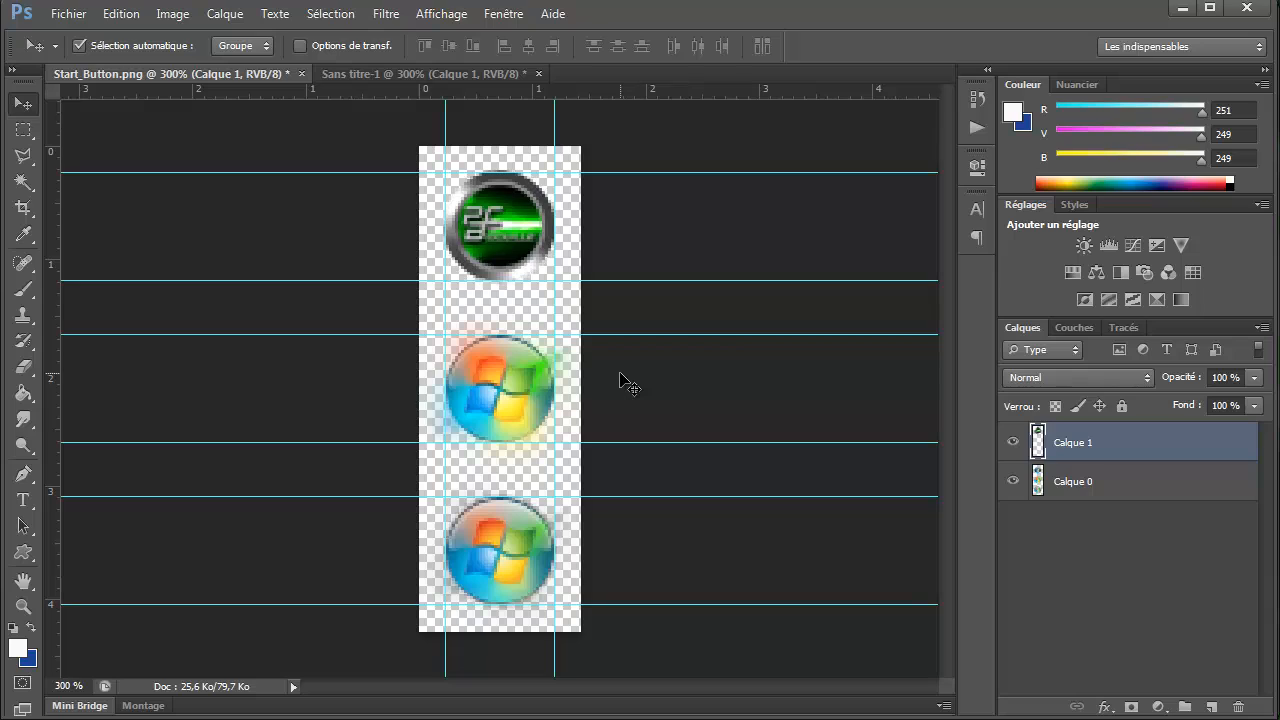
key(Down)
key(Up)
Step: Paste two more logo copies to cover the middle and lowest orbs, and hide the template layer Calque 0
key(ctrl+v)
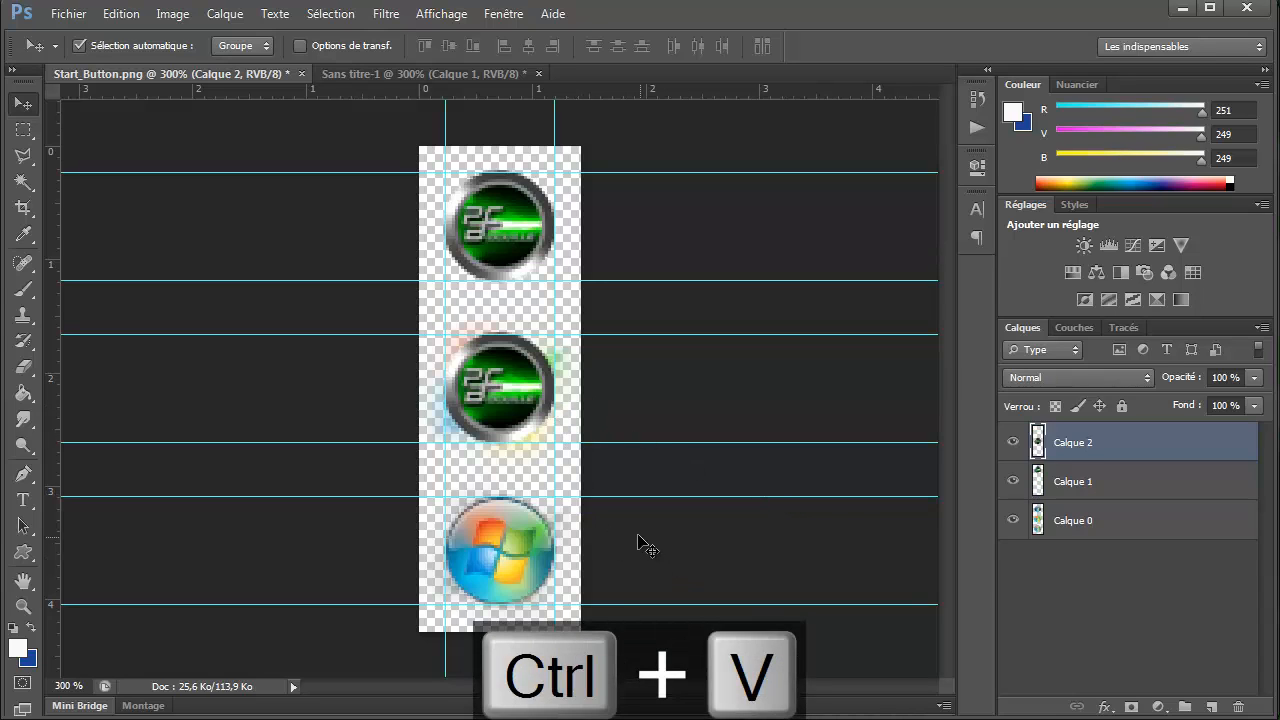
key(ctrl+v)
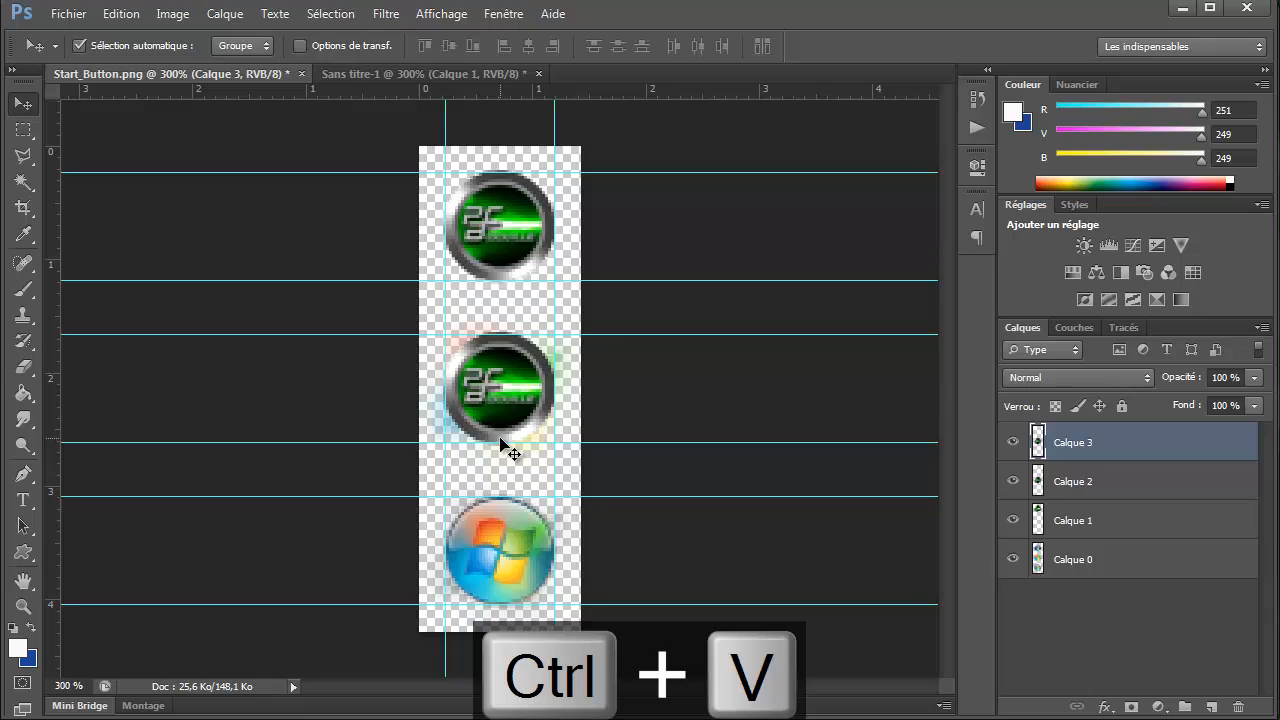
drag(500, 438, 561, 549)
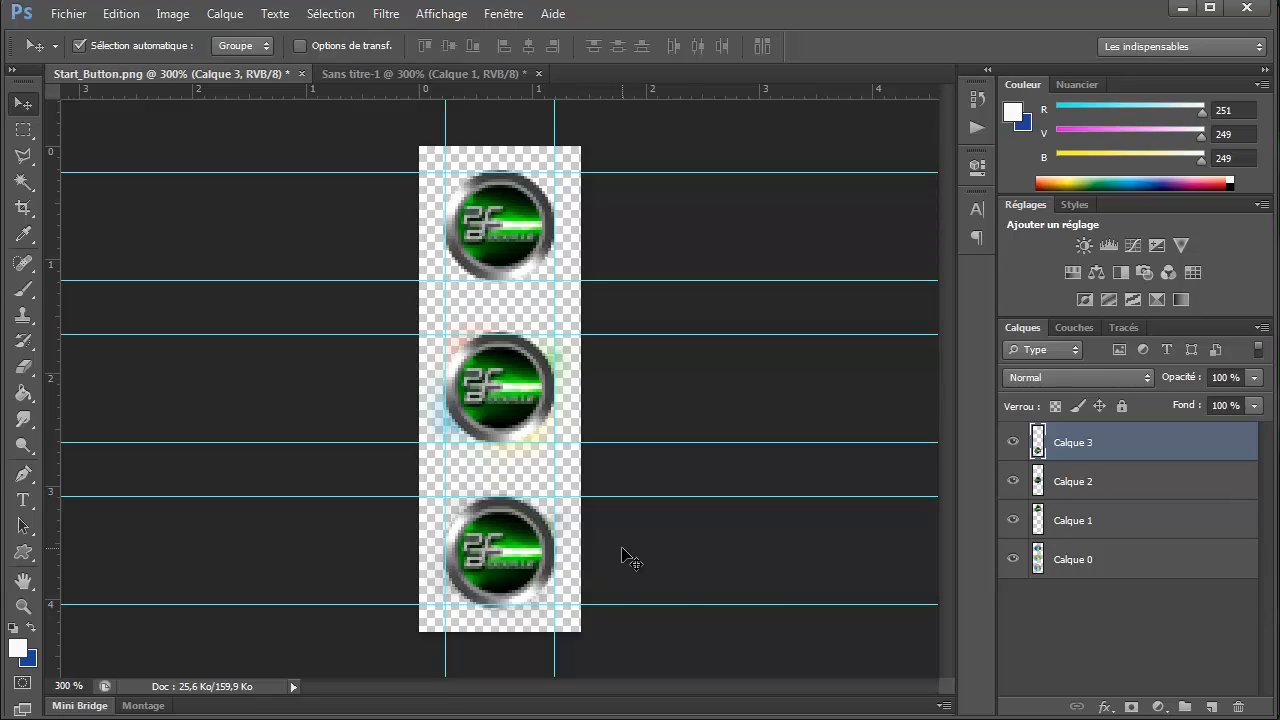
click(1012, 559)
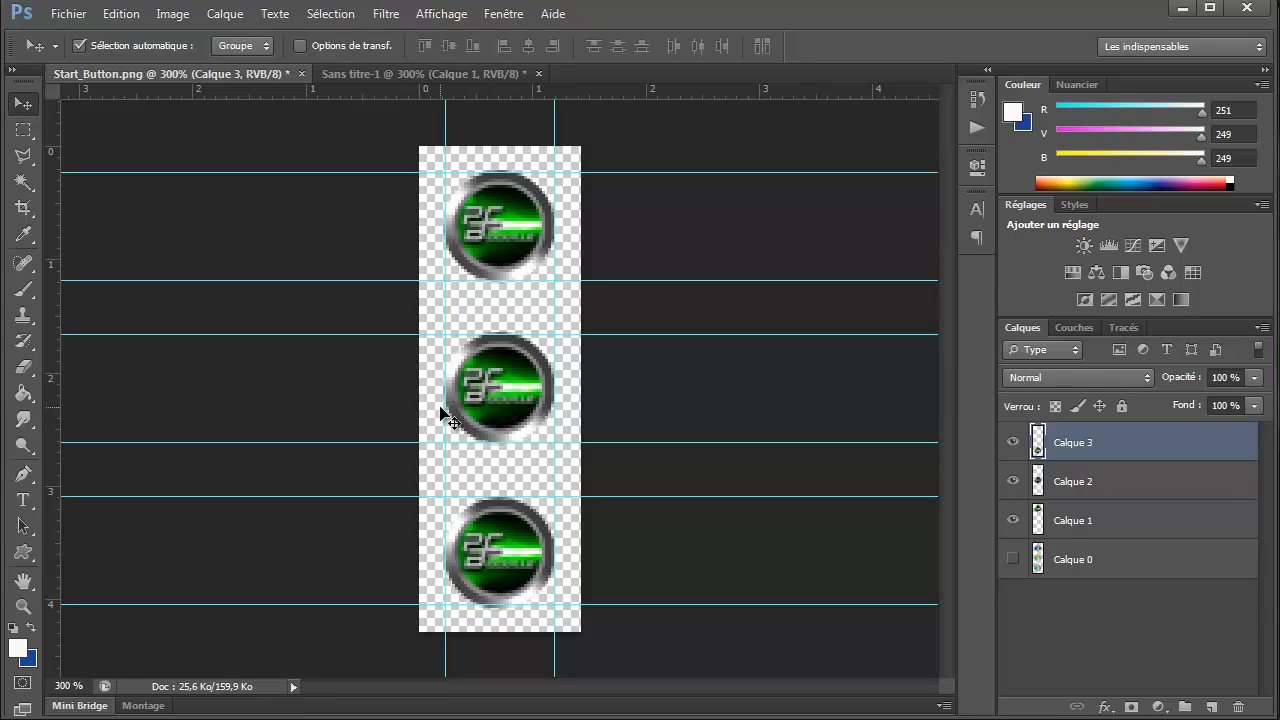
Step: Add an outer glow (Lueur externe) in bright green to the middle logo's layer, Calque 2
click(1097, 481)
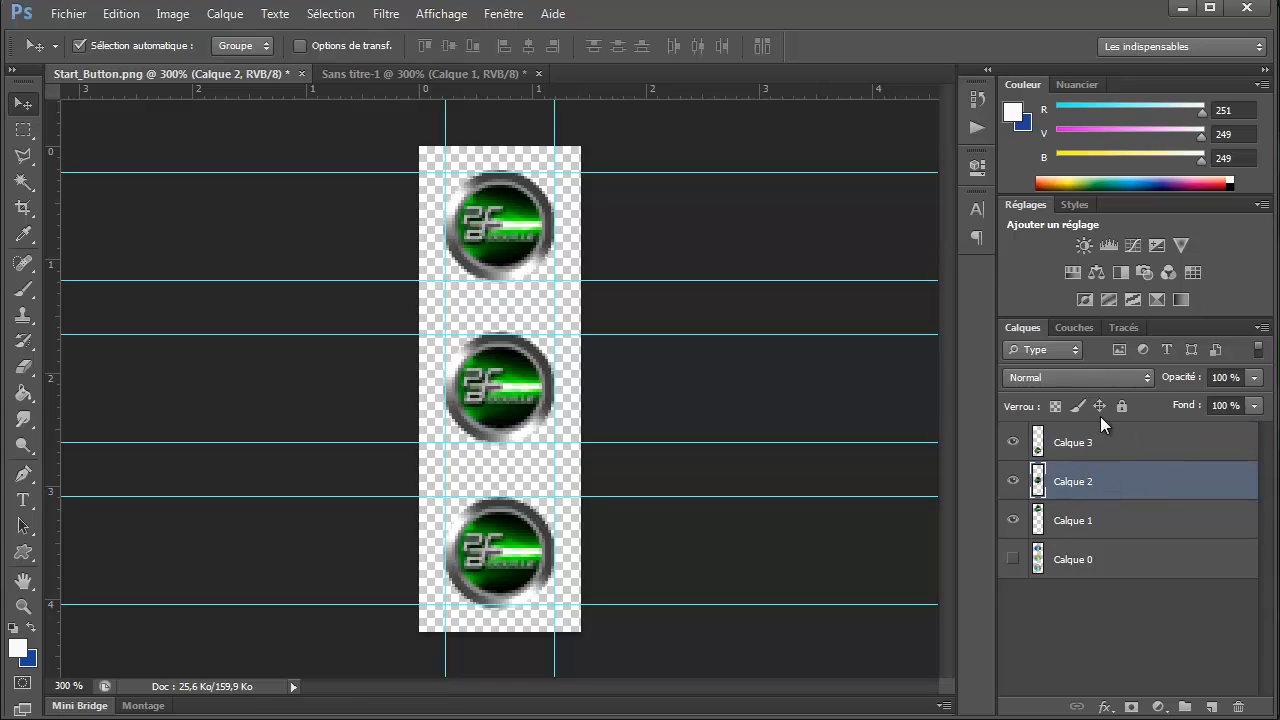
double_click(1102, 489)
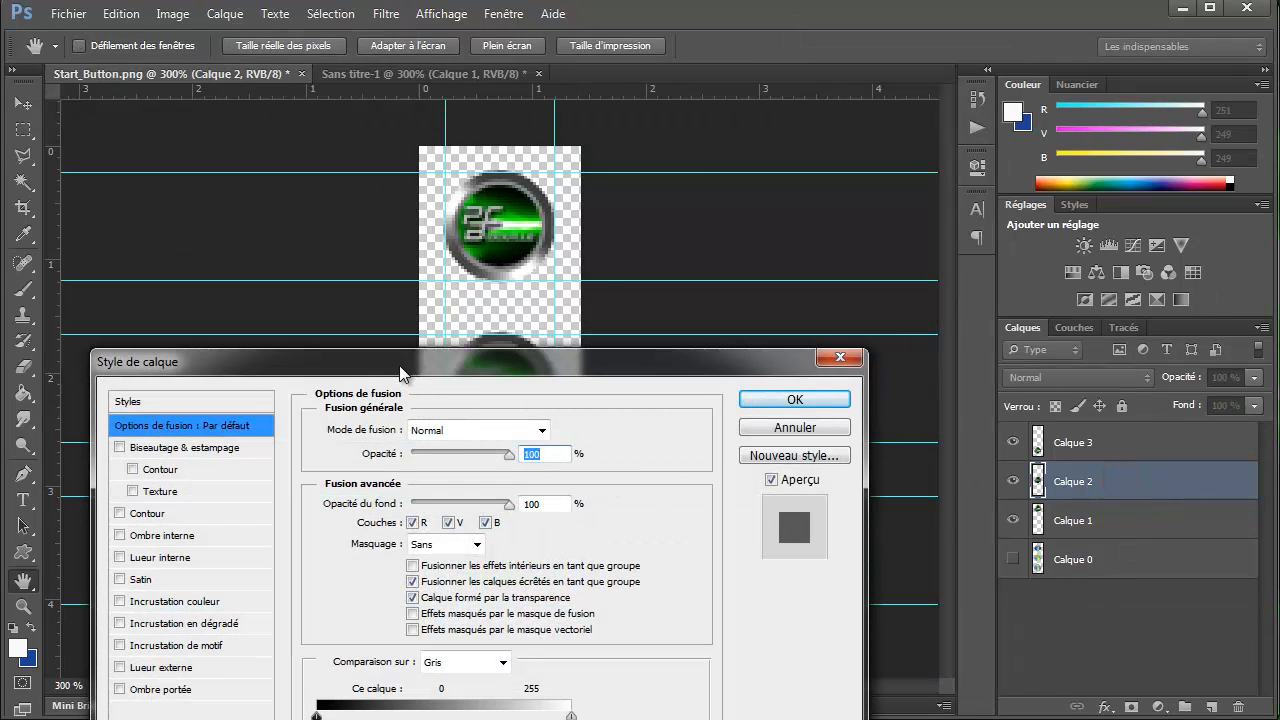
drag(408, 362, 469, 164)
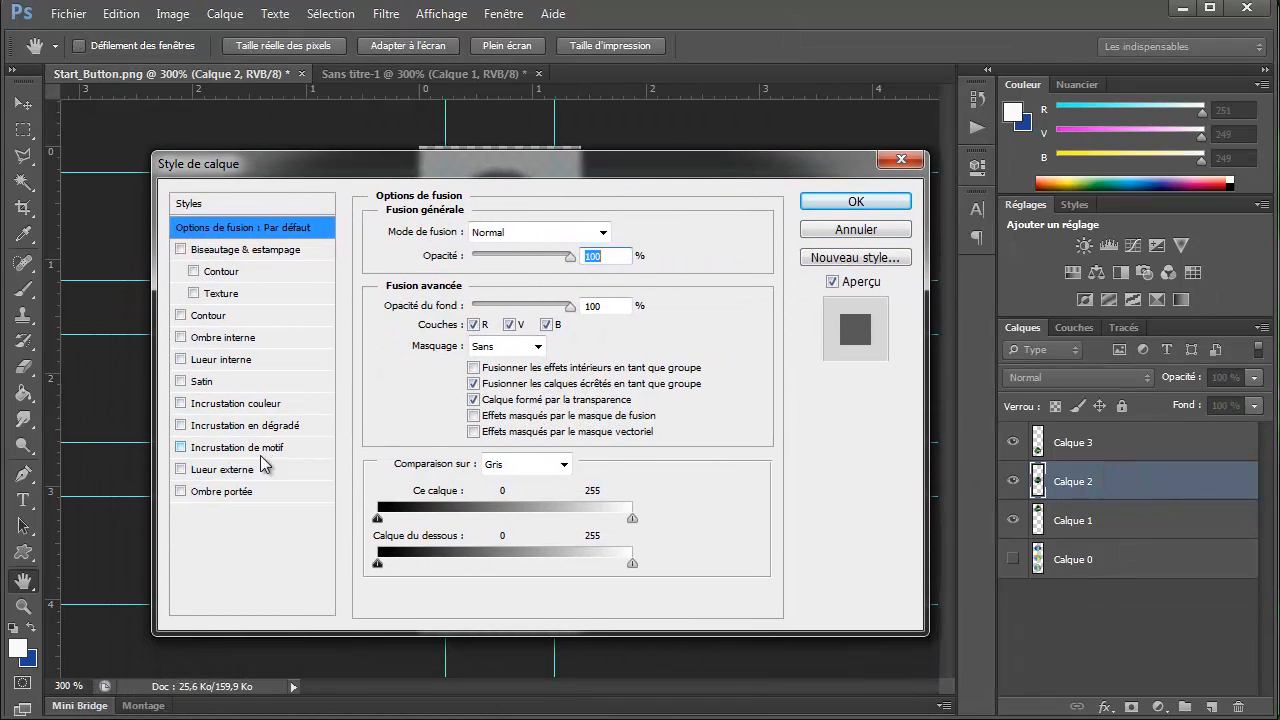
click(181, 470)
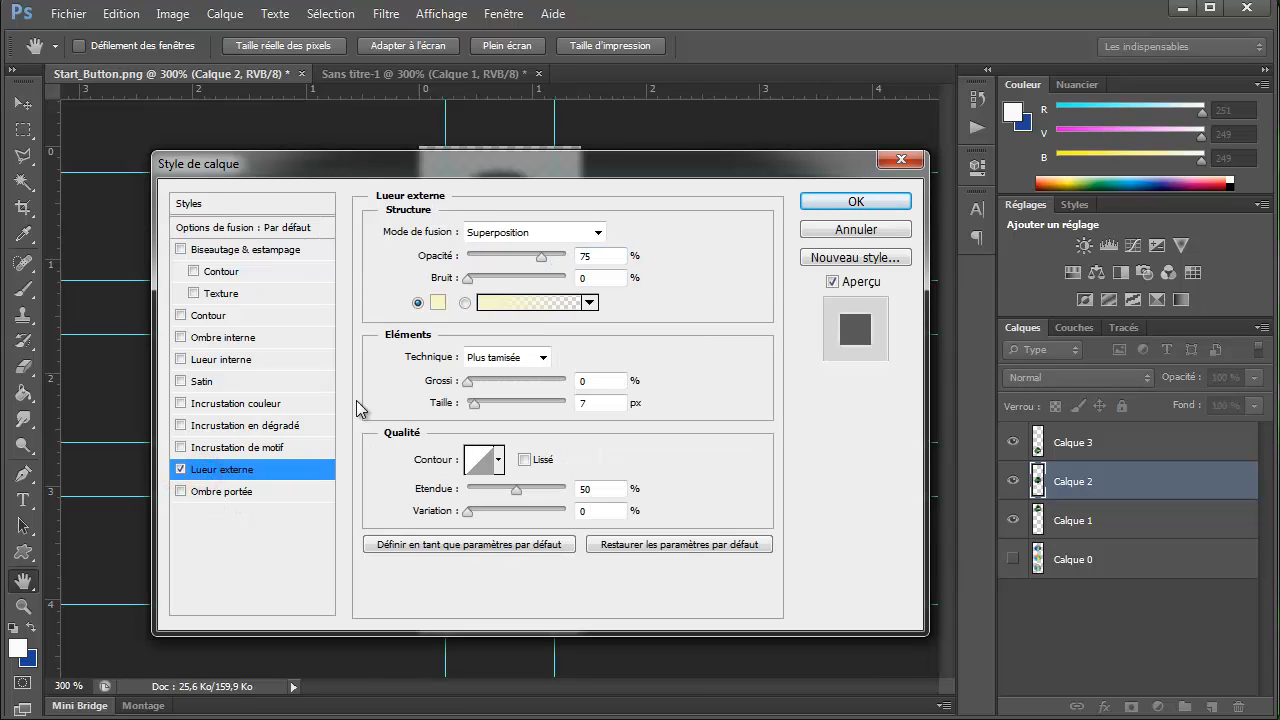
click(437, 302)
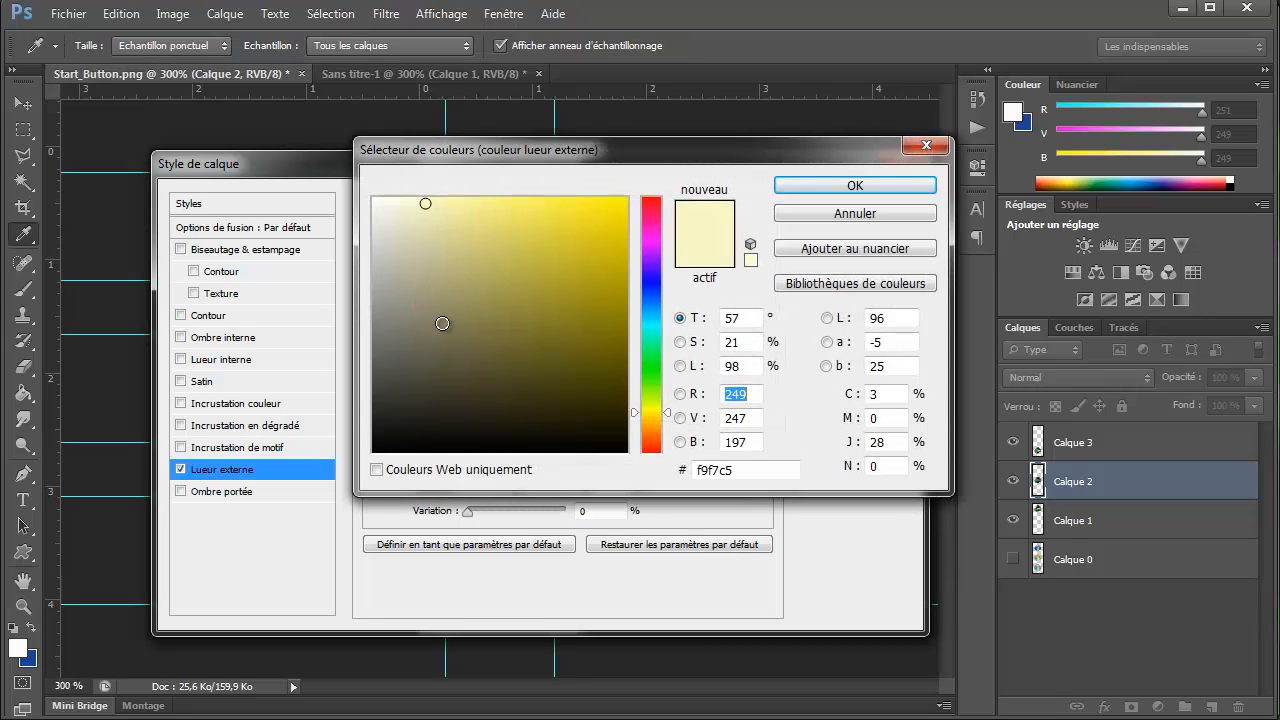
click(656, 369)
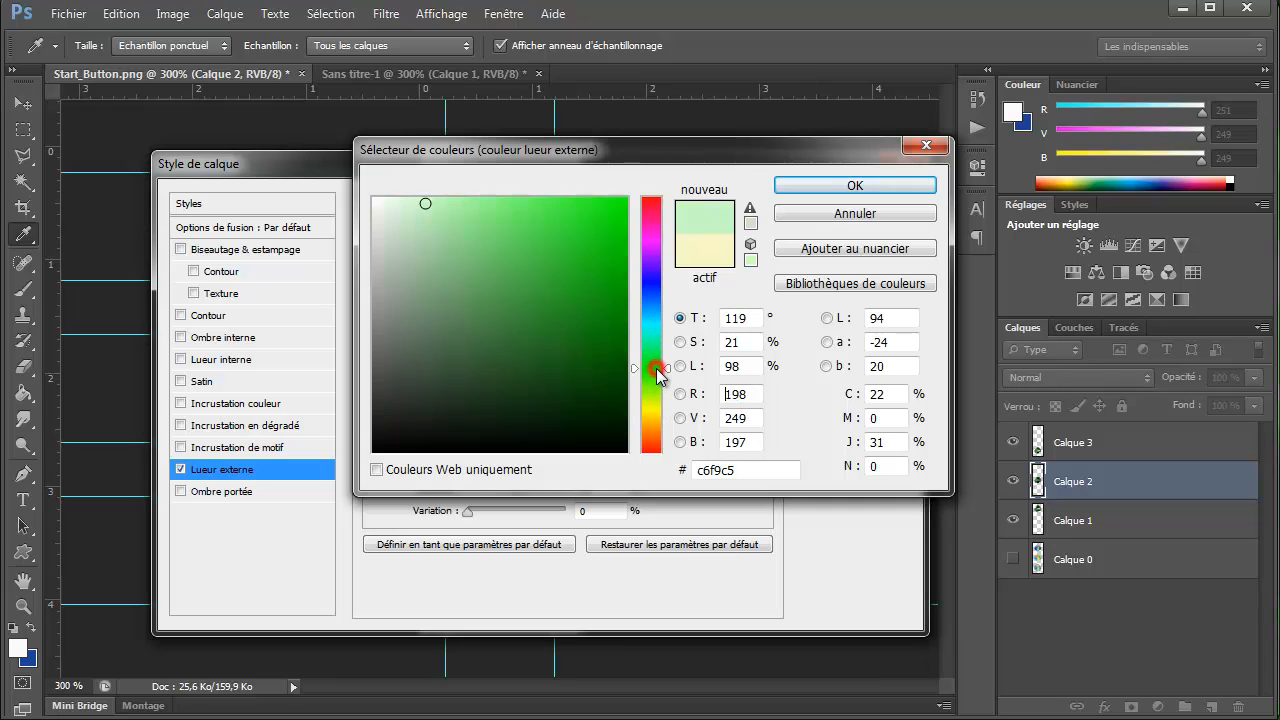
click(625, 198)
click(817, 187)
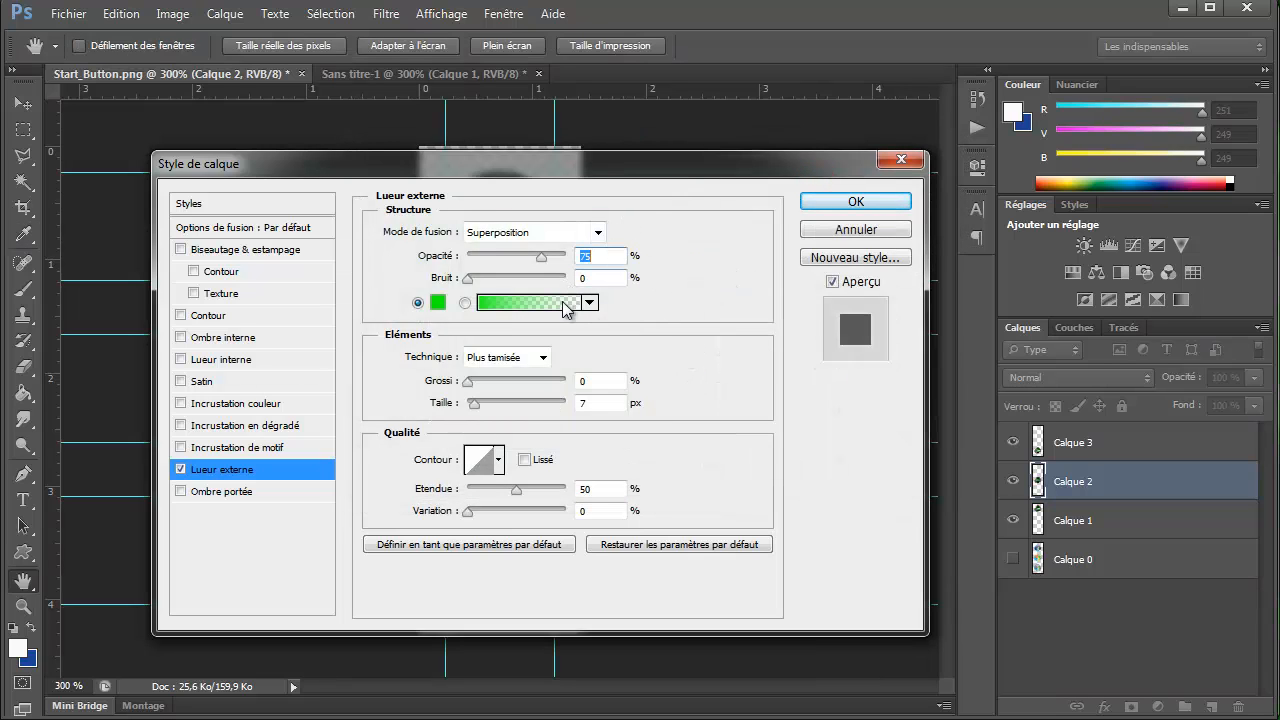
Step: Set the outer glow's spread (Grossi) to 6 % and its size (Taille) to 7 px
drag(539, 185, 795, 214)
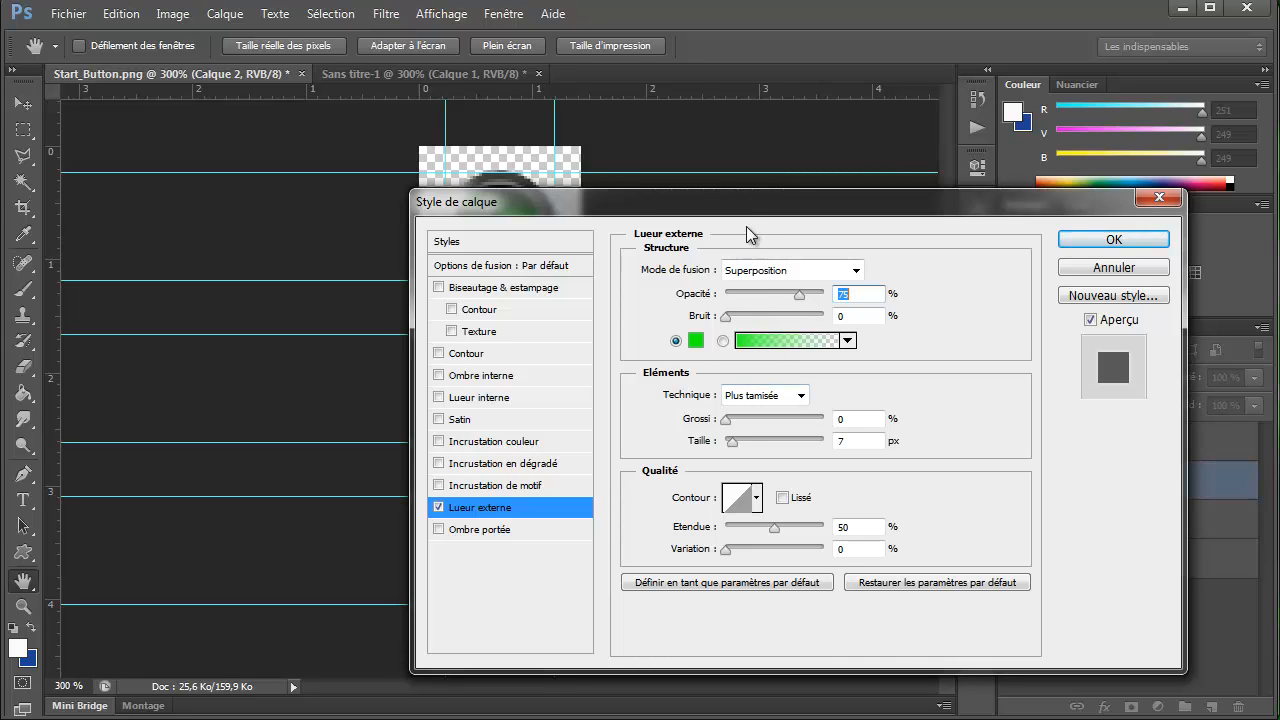
drag(751, 208, 899, 167)
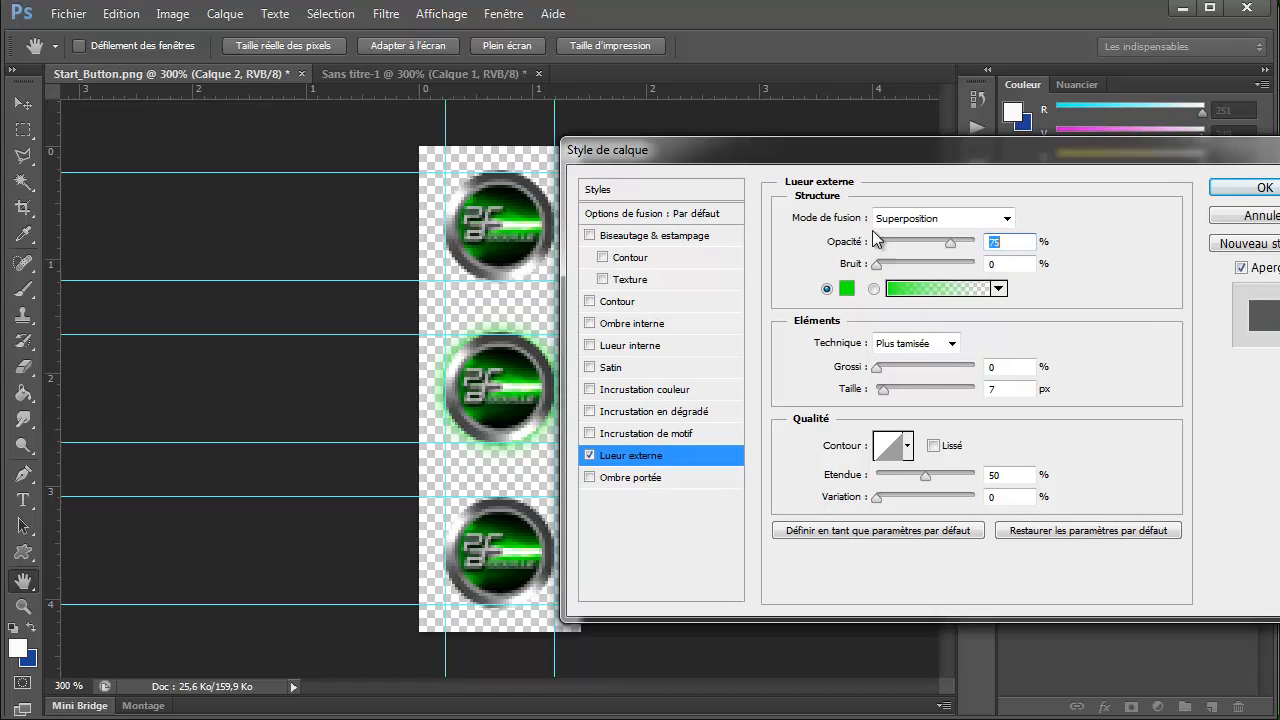
drag(884, 397, 886, 377)
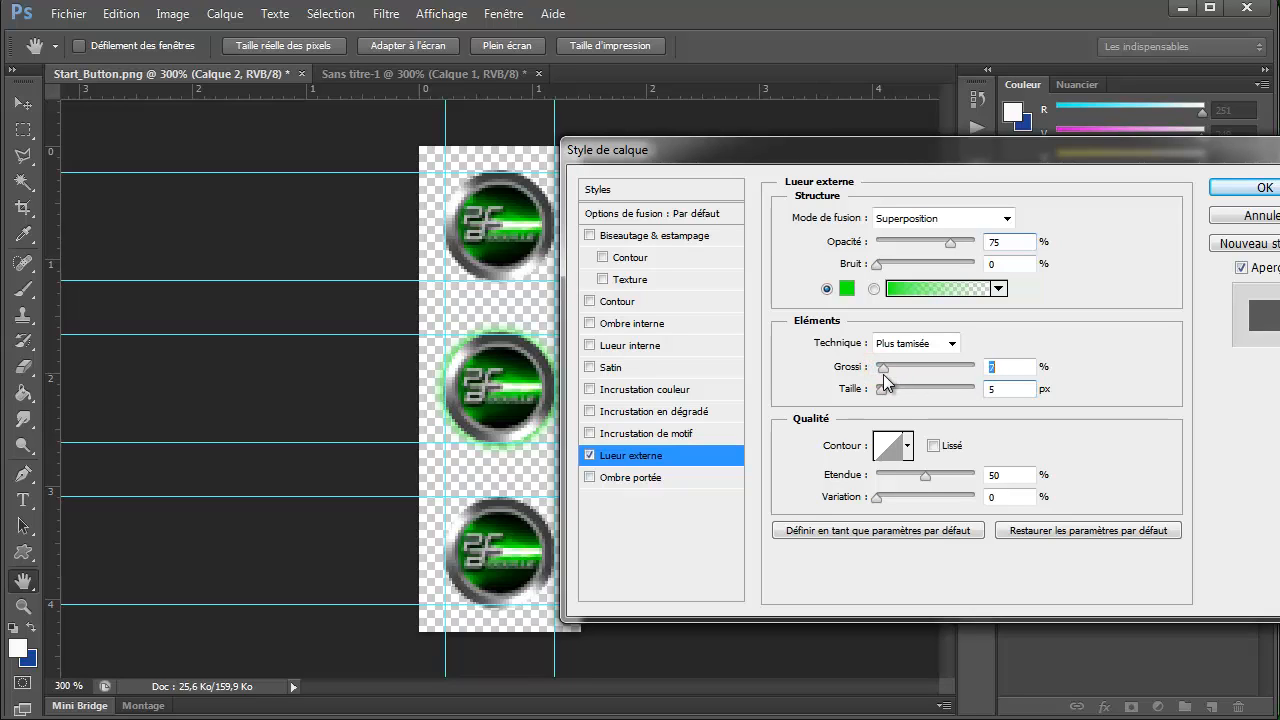
drag(883, 389, 884, 389)
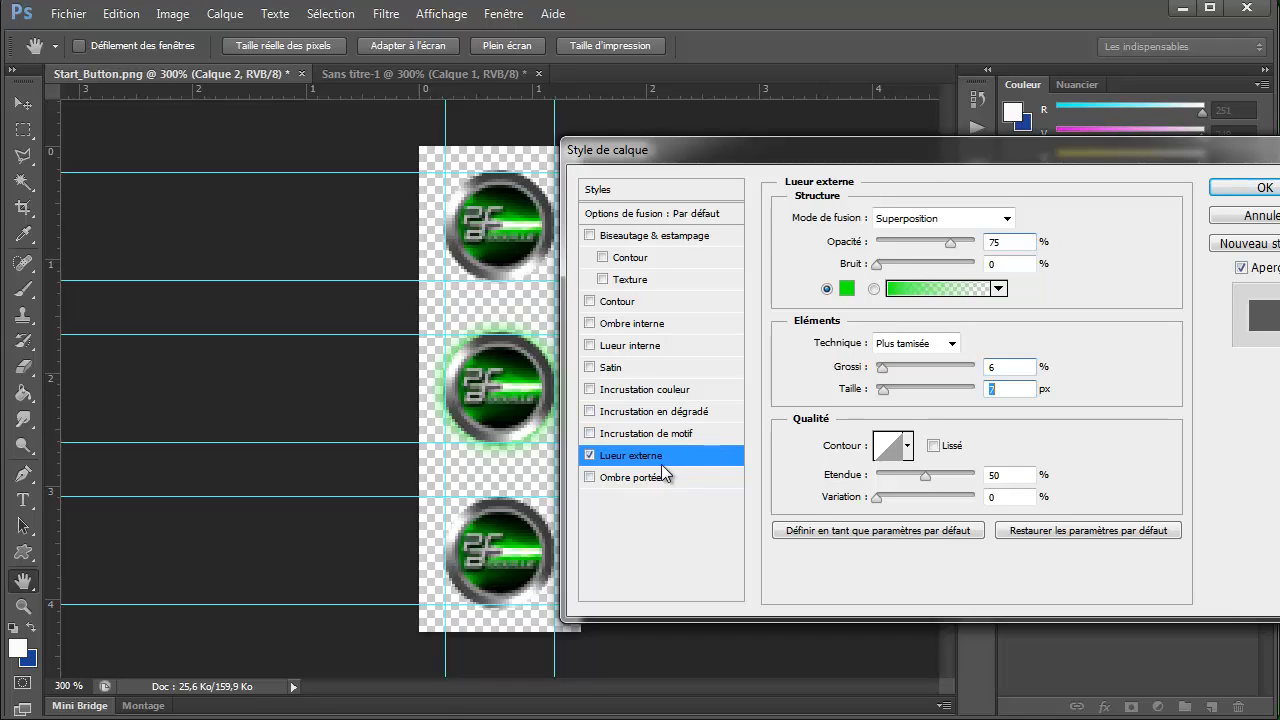
Step: Try an inner glow (Lueur interne) on the middle logo and switch it back off
click(590, 346)
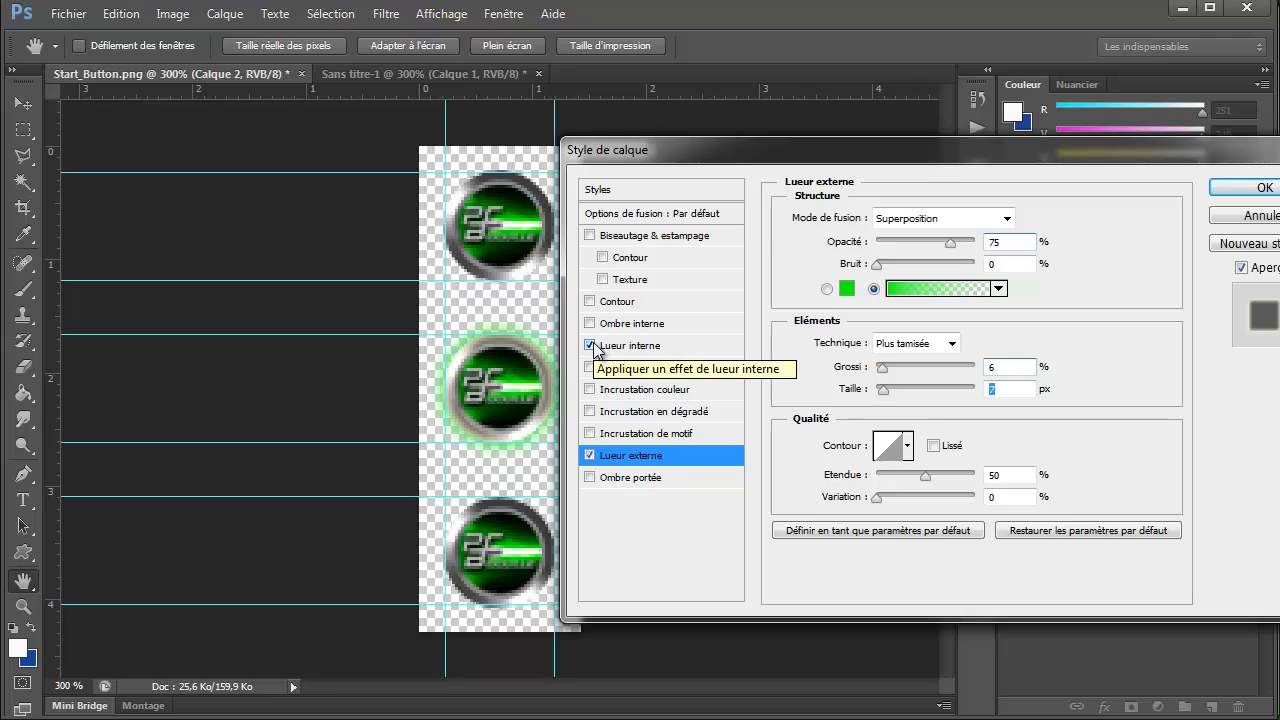
click(592, 346)
click(592, 346)
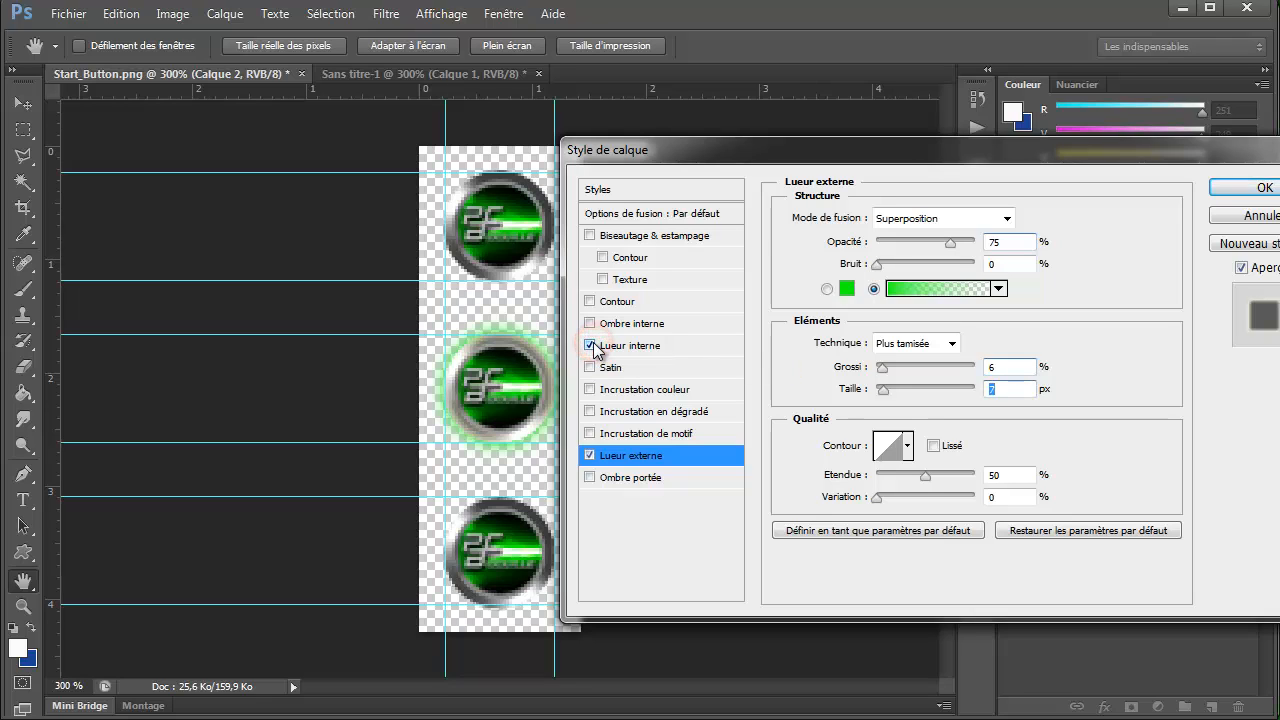
click(592, 346)
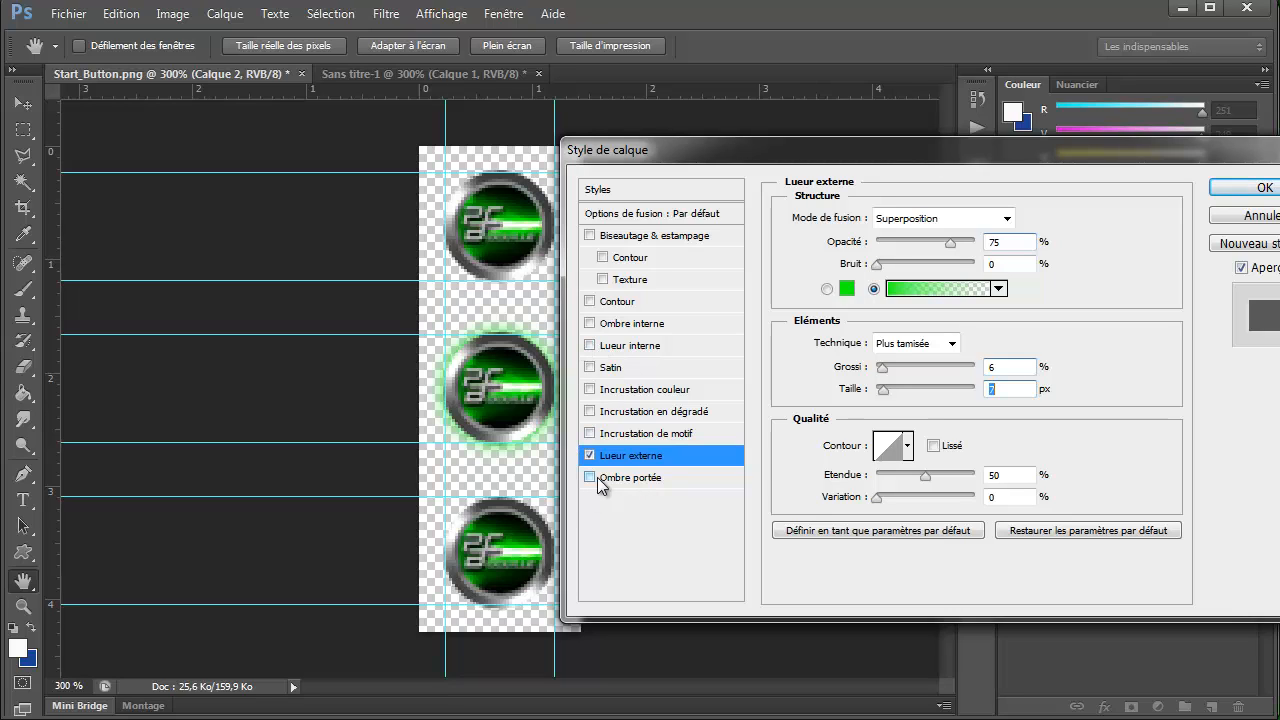
Step: Apply the outer glow to Calque 2 and copy its layer style onto the lowest logo's layer, Calque 3
click(1250, 197)
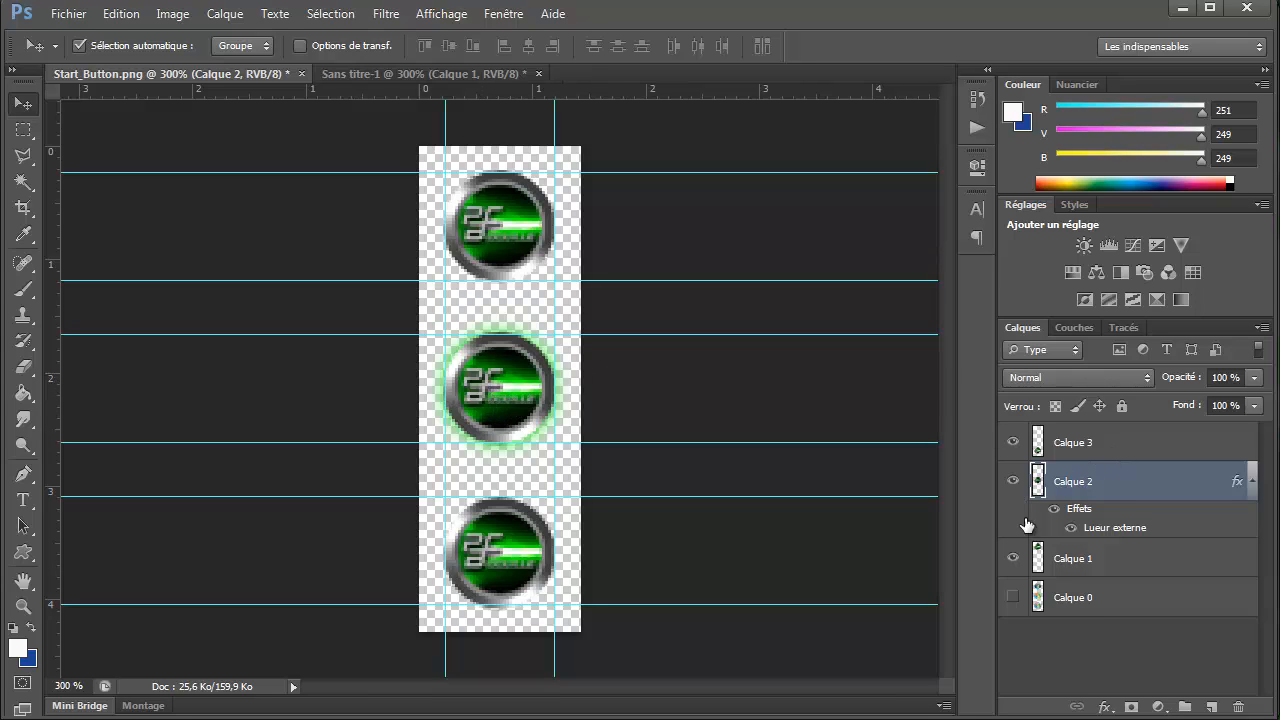
click(1108, 440)
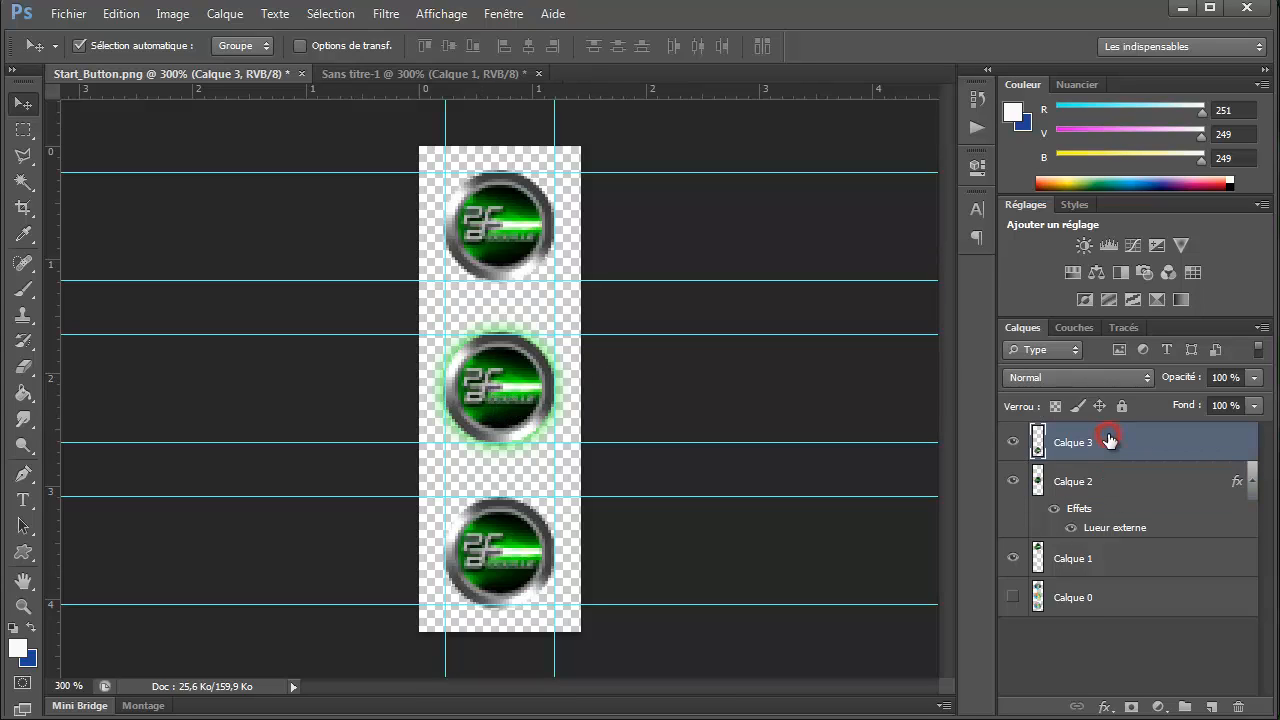
click(1252, 481)
right_click(1171, 480)
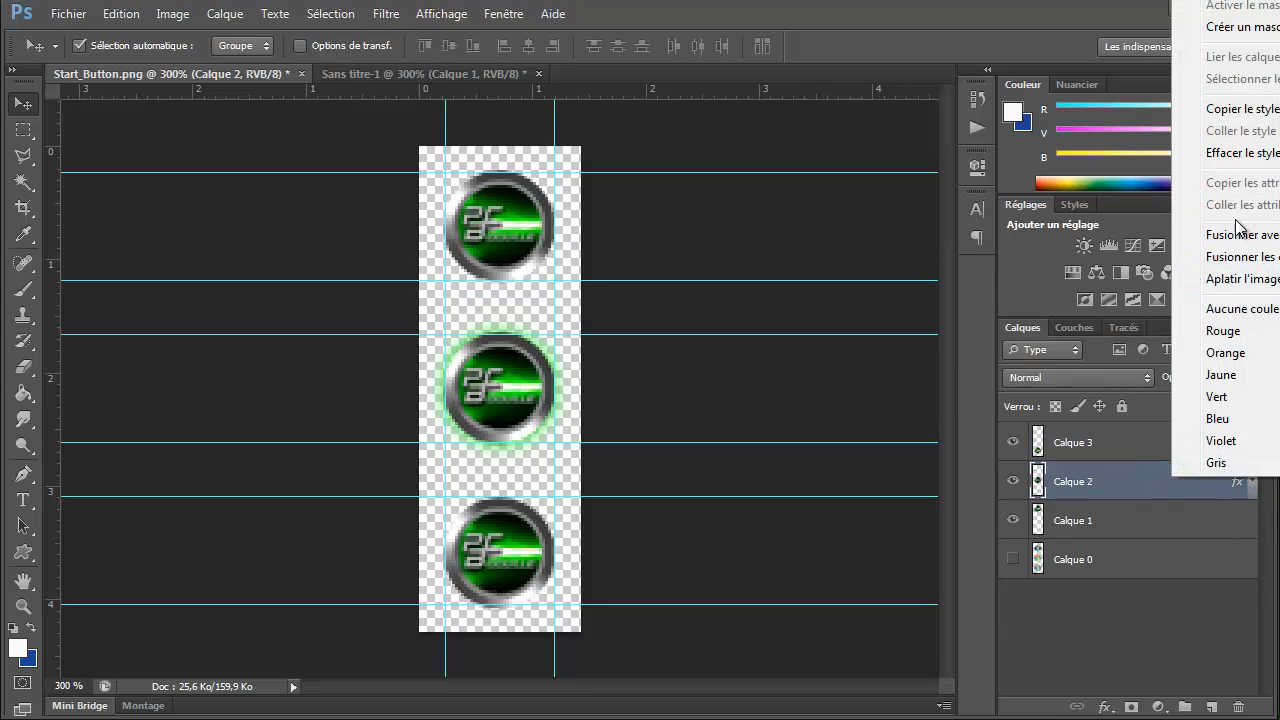
click(1243, 110)
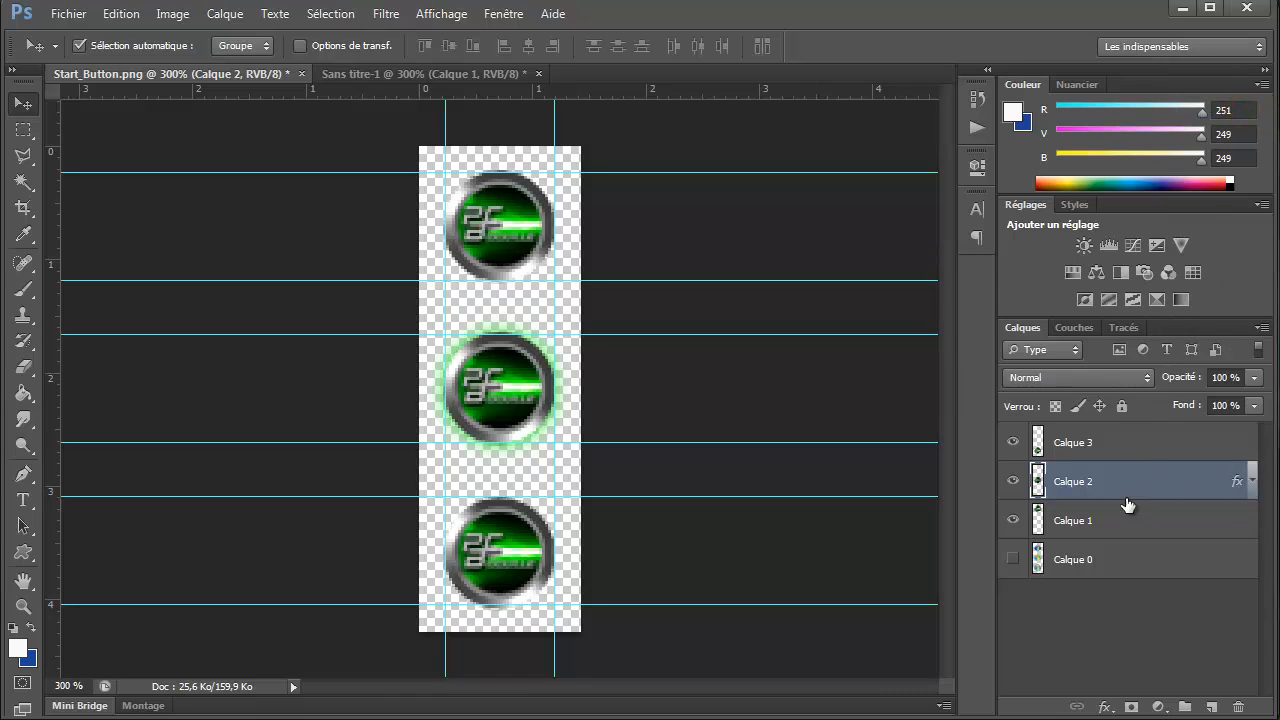
click(1120, 446)
right_click(1125, 440)
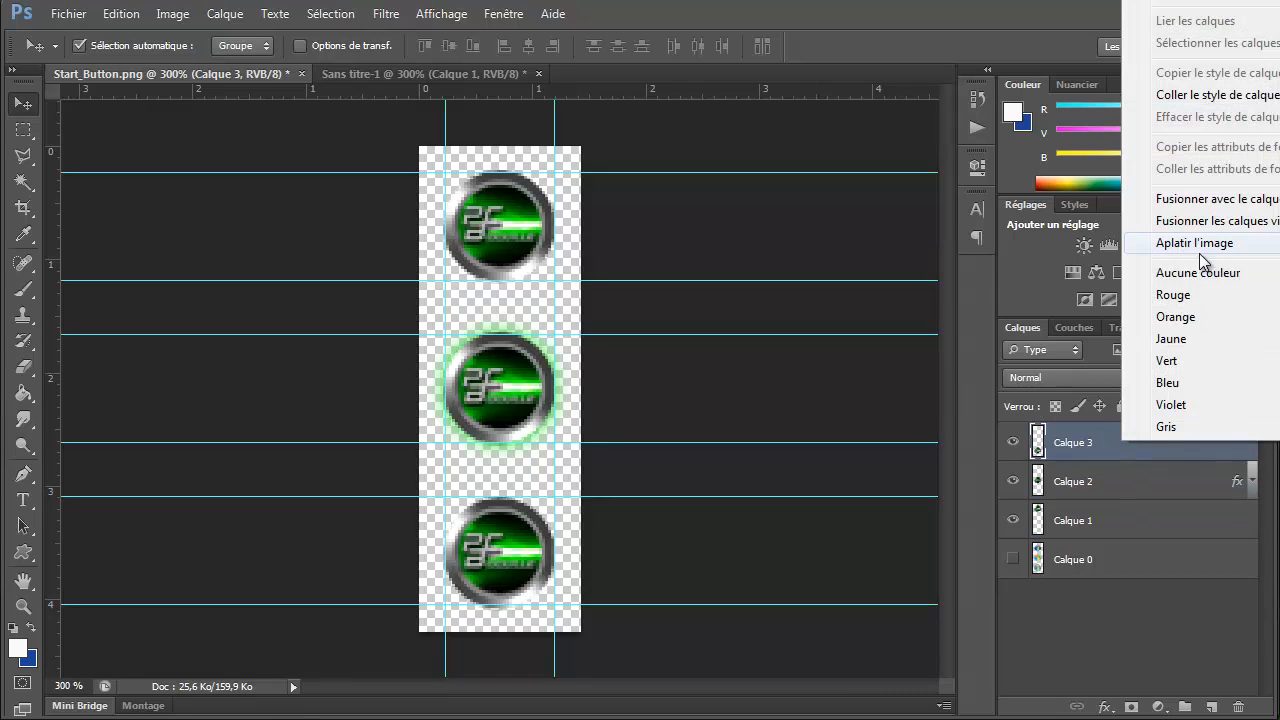
click(1205, 94)
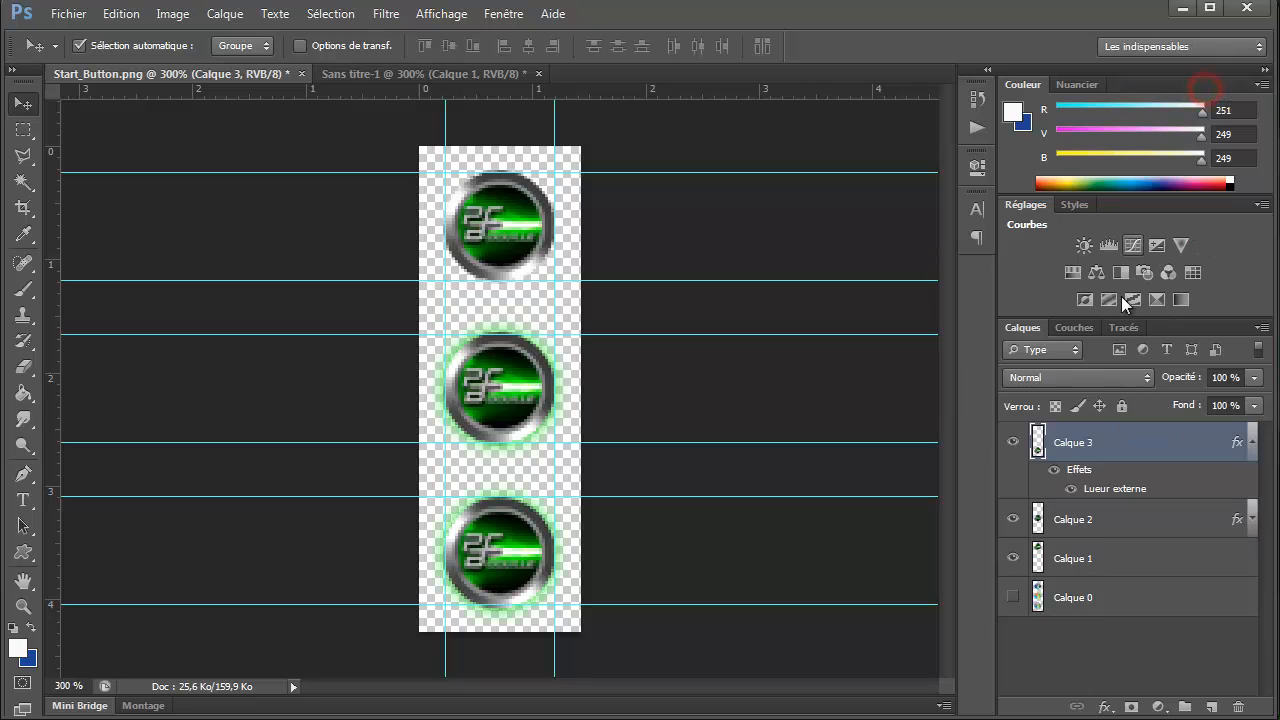
Step: Add an inner glow (Lueur interne) to the lowest logo's layer, Calque 3, alongside its outer glow
click(1100, 470)
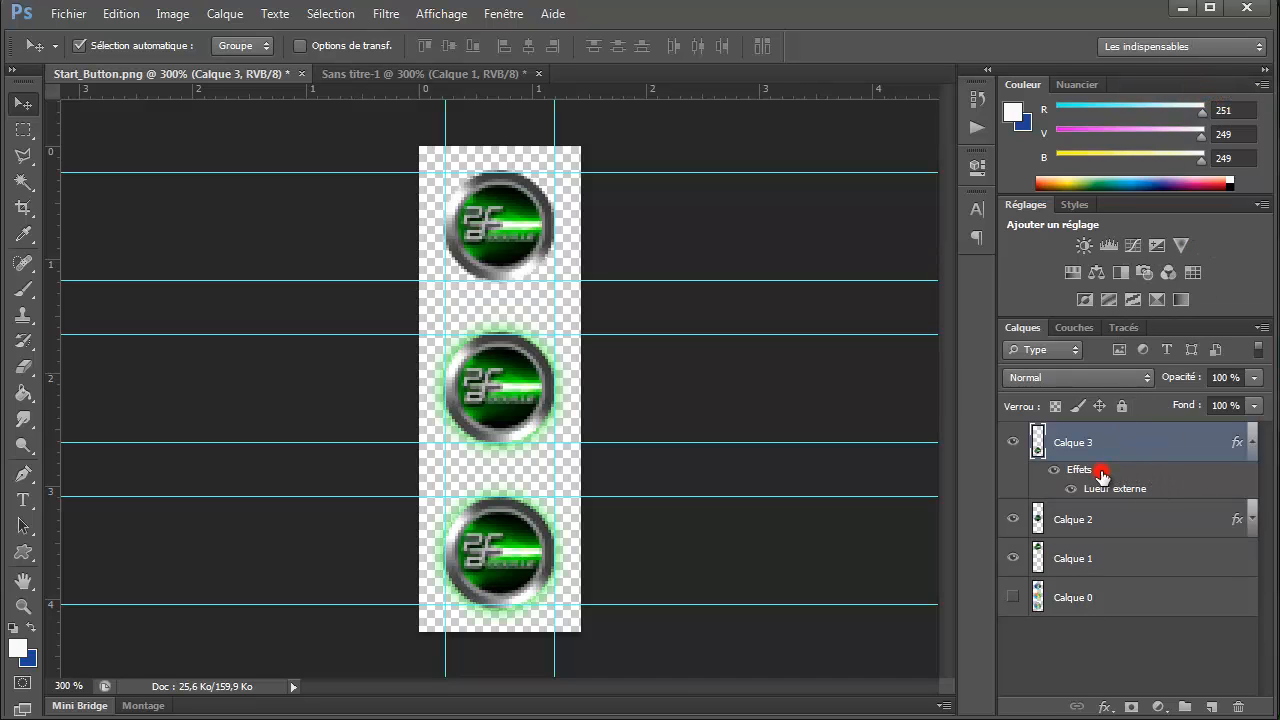
double_click(1100, 470)
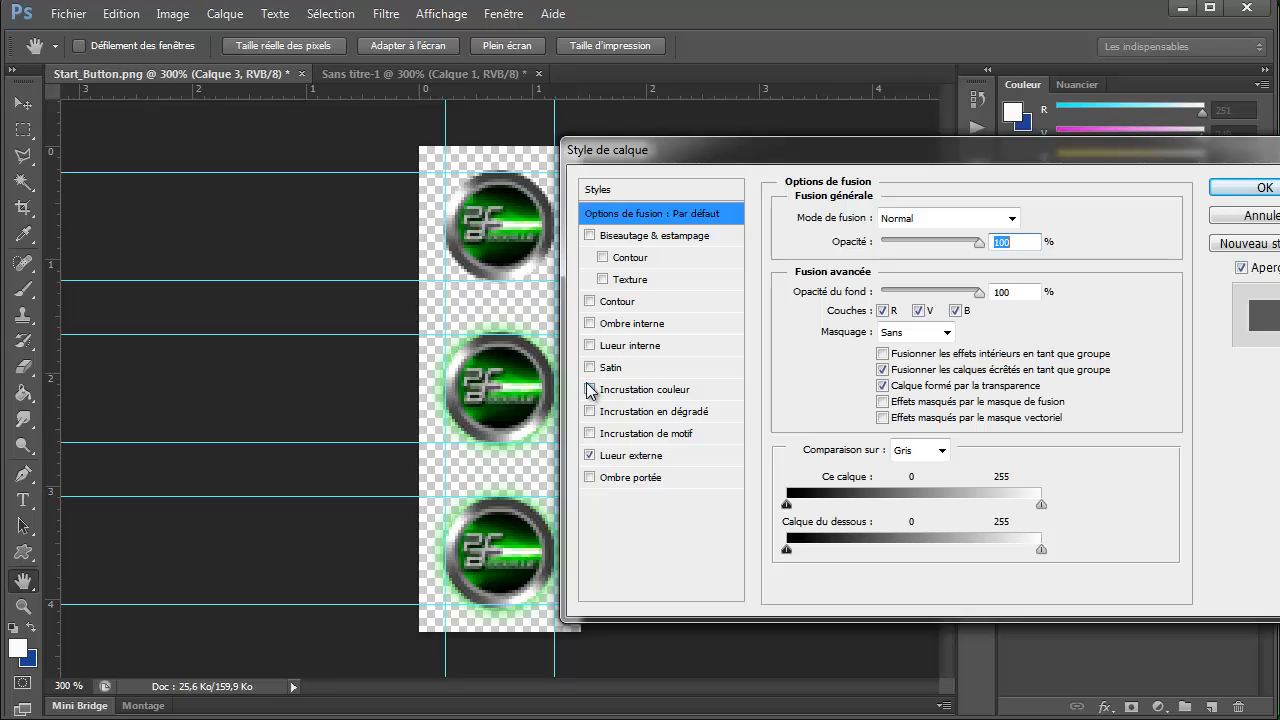
click(590, 345)
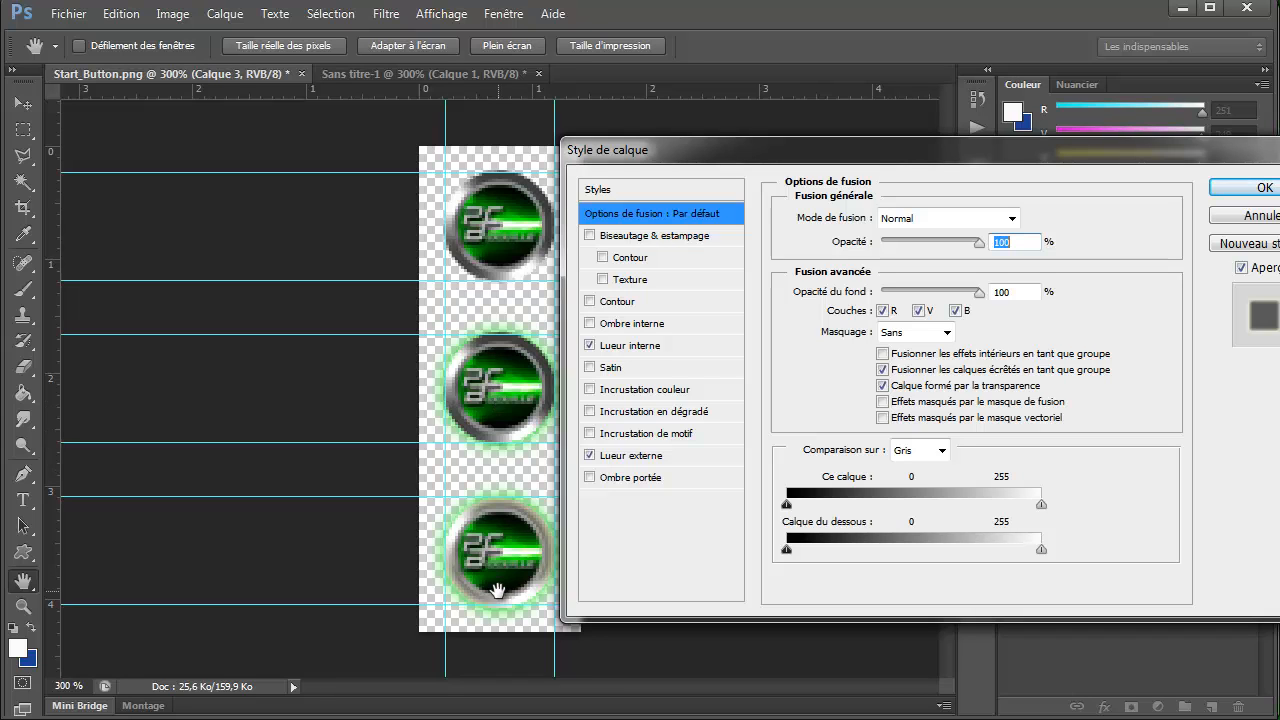
click(1262, 188)
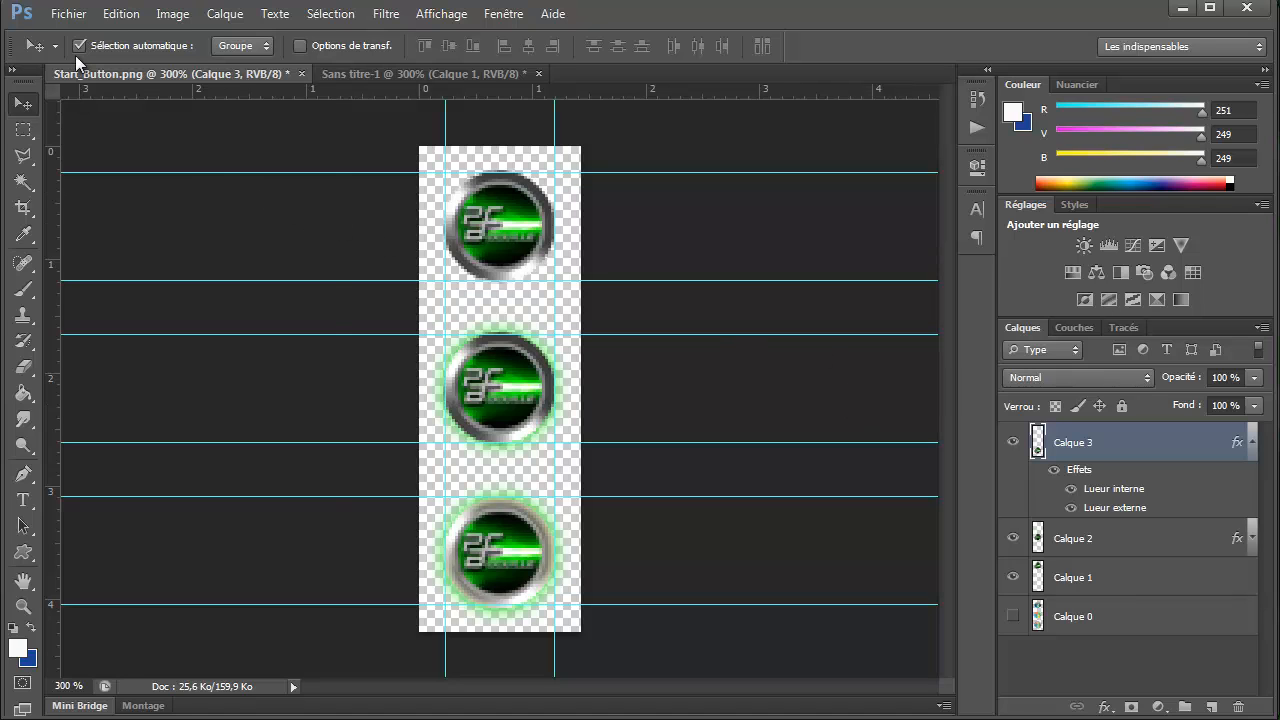
Step: Export the image for the web as a transparent PNG-24 named Start_Button.png on the desktop (Bureau)
click(68, 13)
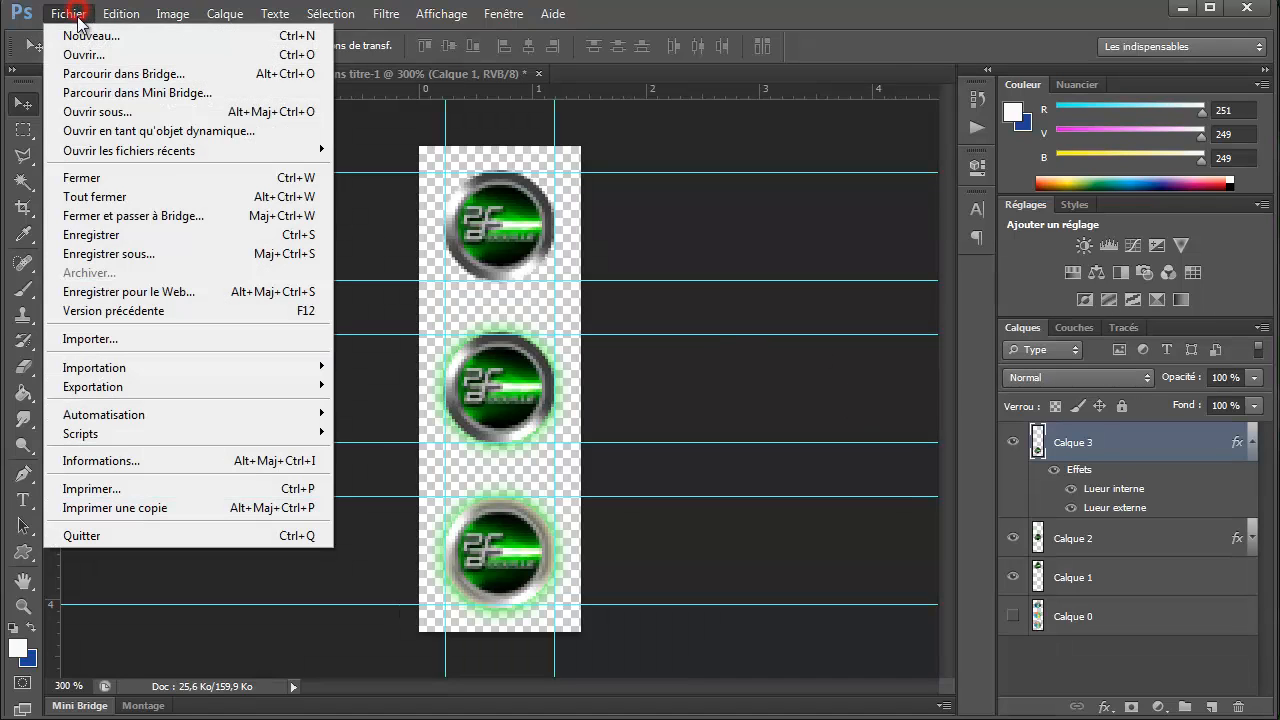
click(120, 292)
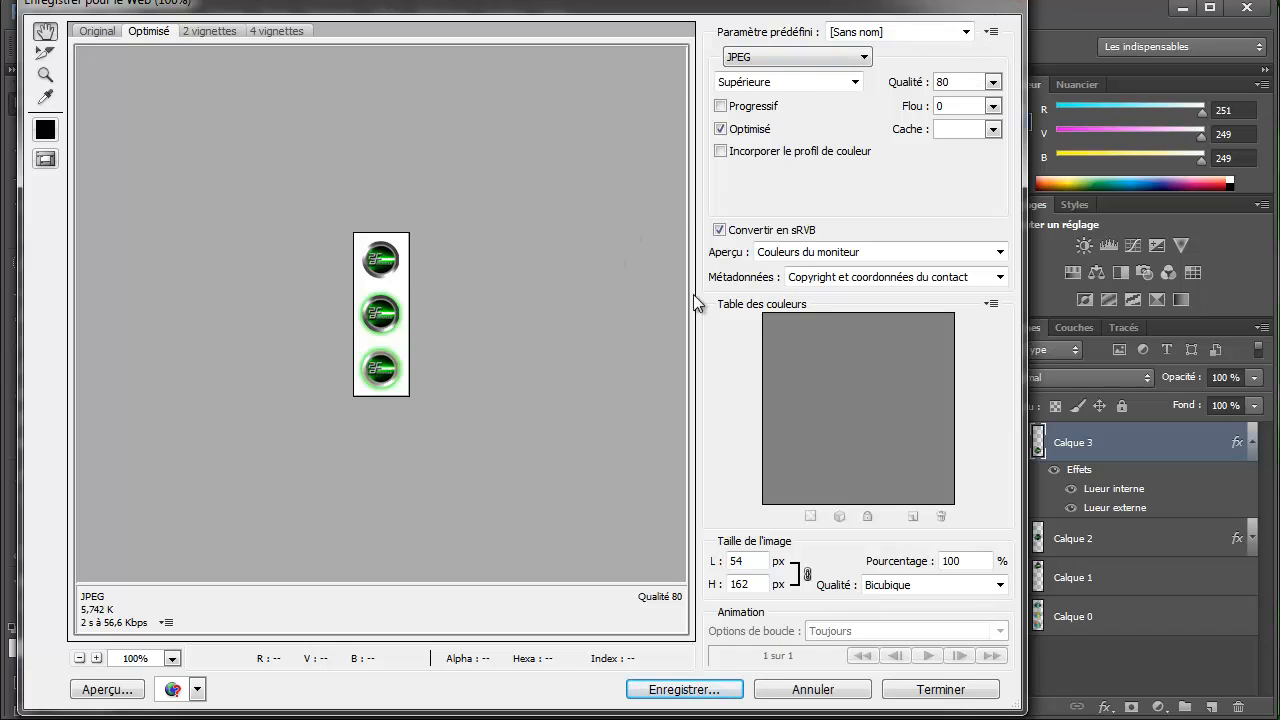
click(864, 59)
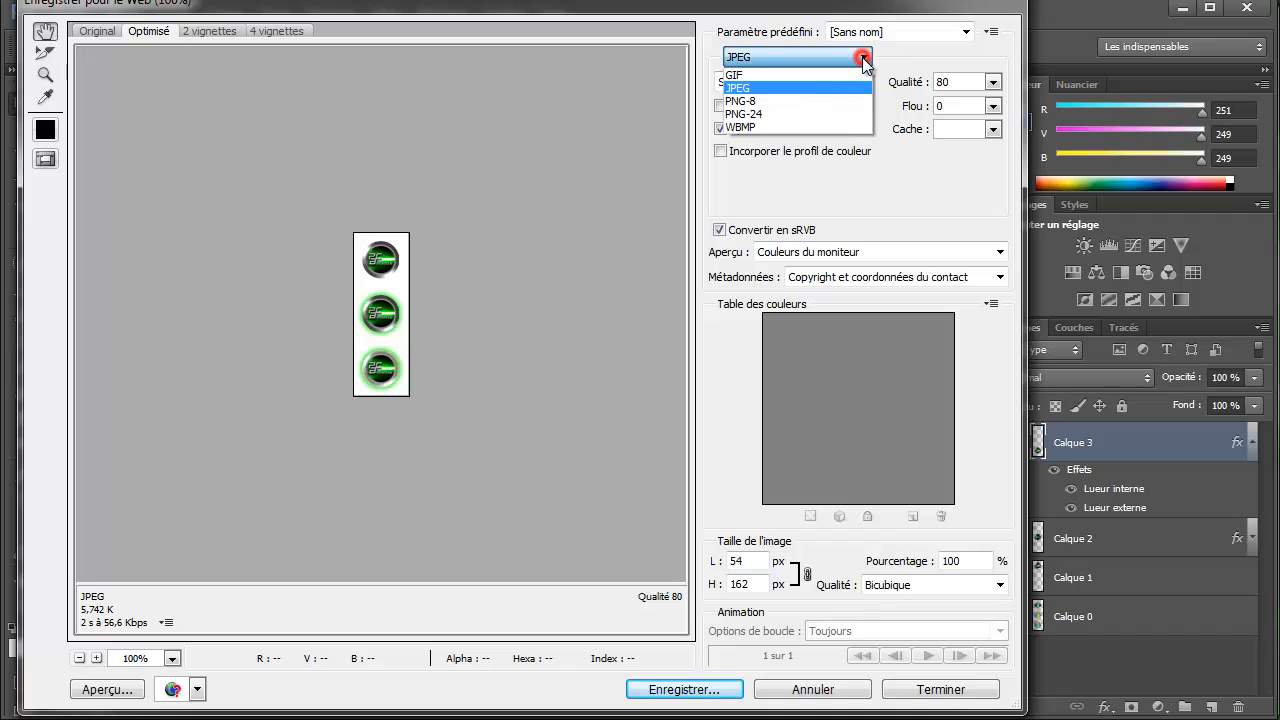
click(820, 112)
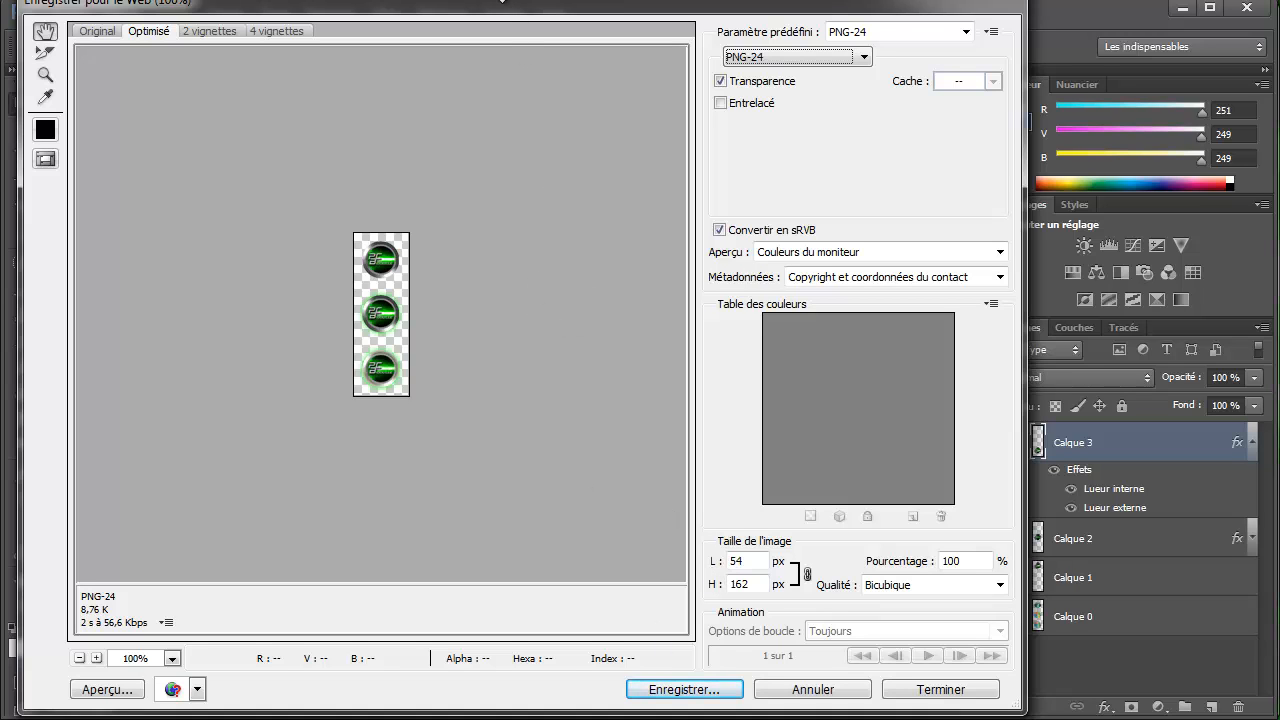
drag(503, 6, 668, 29)
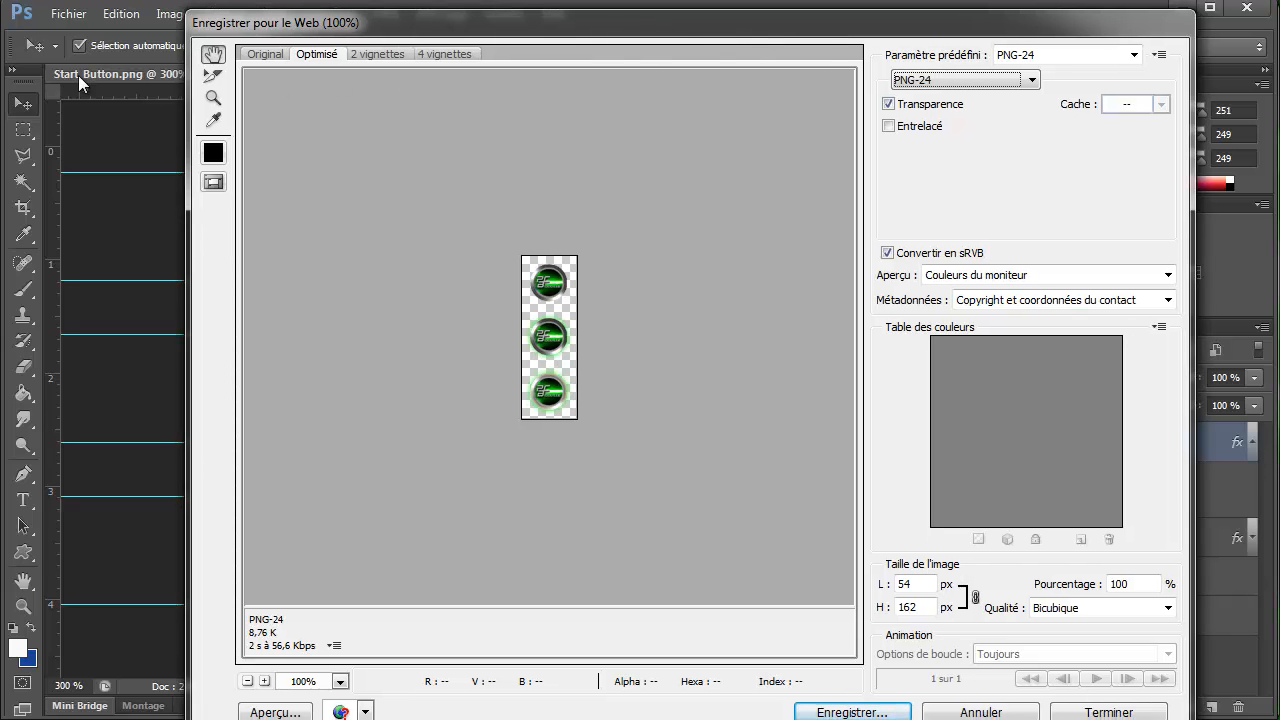
click(851, 712)
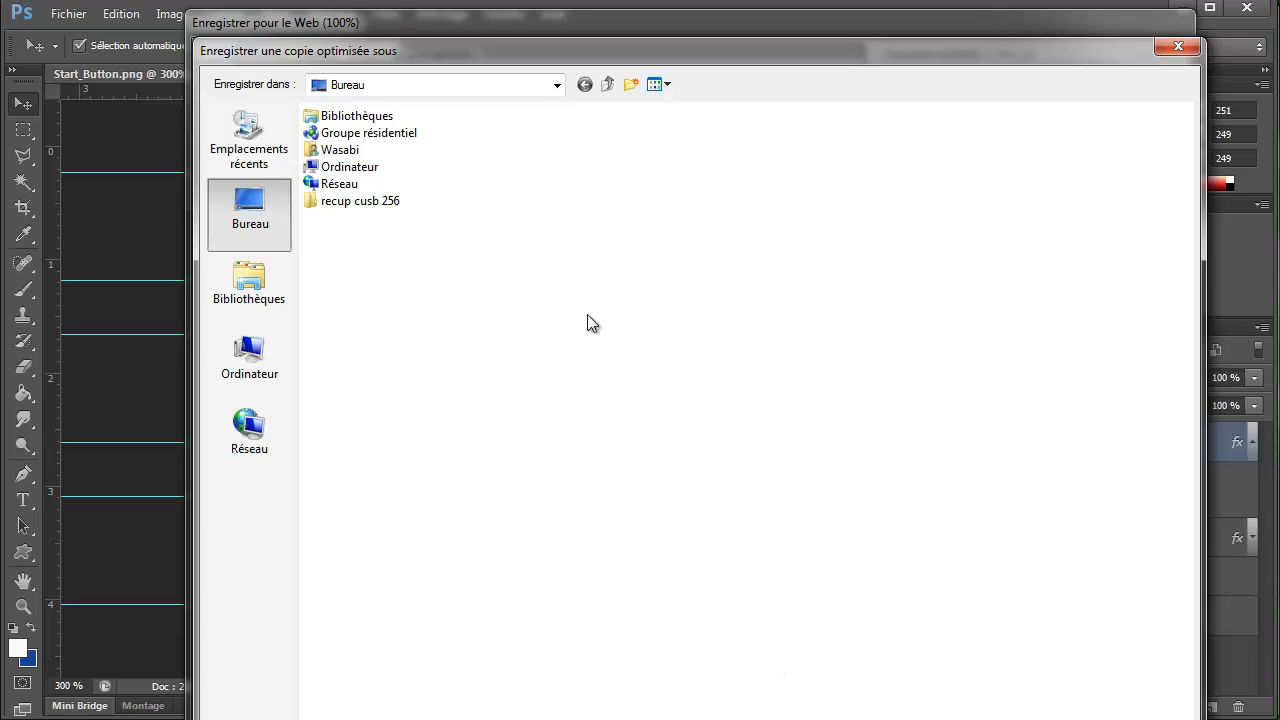
drag(523, 52, 537, 14)
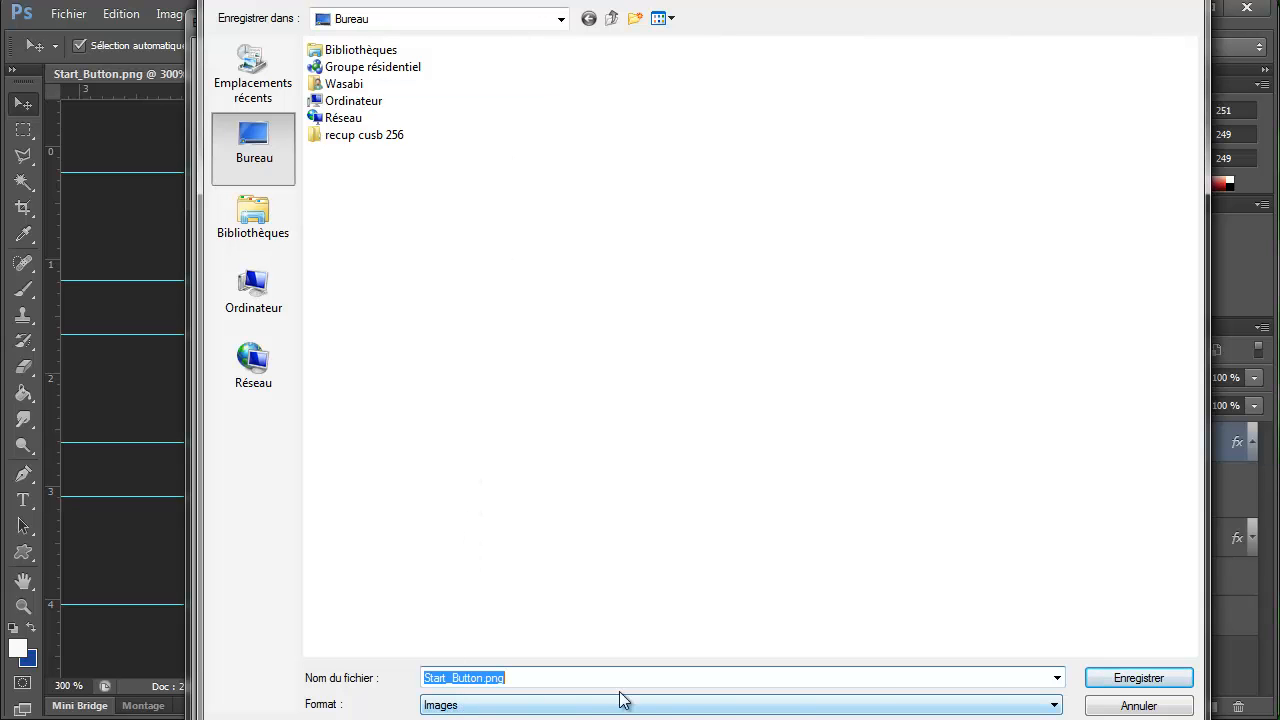
click(1106, 684)
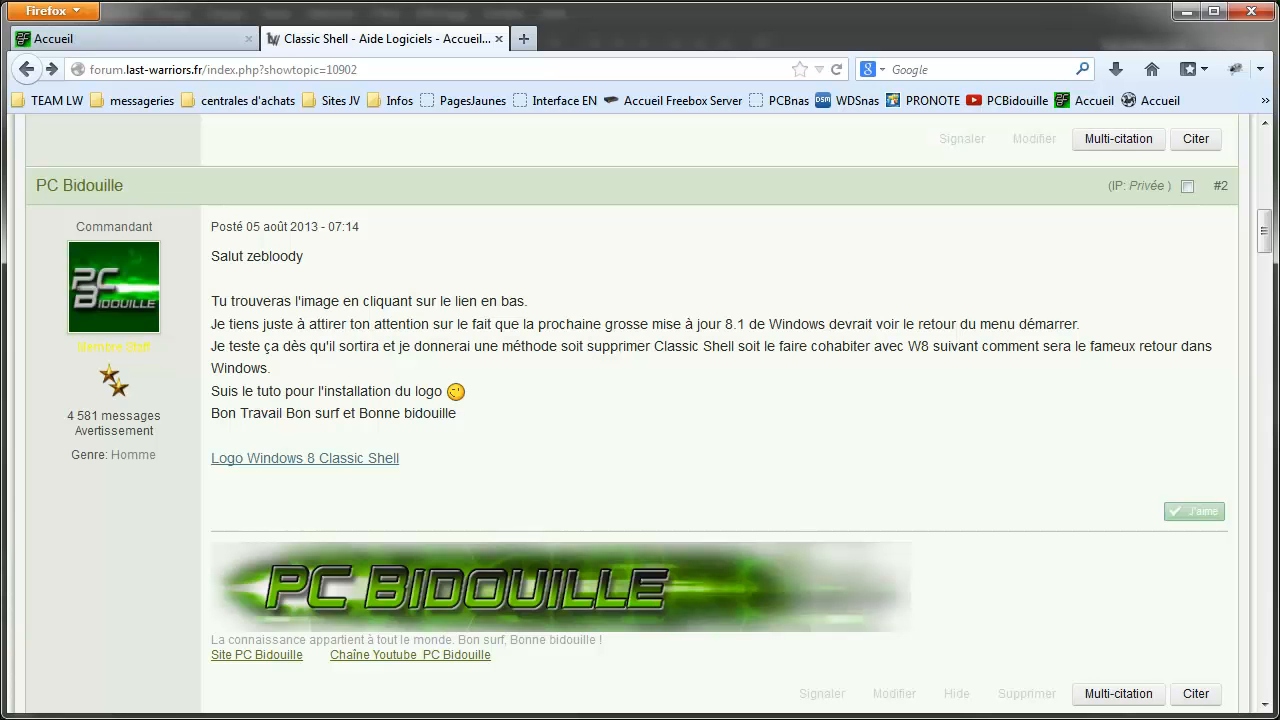
Step: Switch to the PC Bidouille site in Firefox and view the tutorial list on its Windows 8 page
click(157, 50)
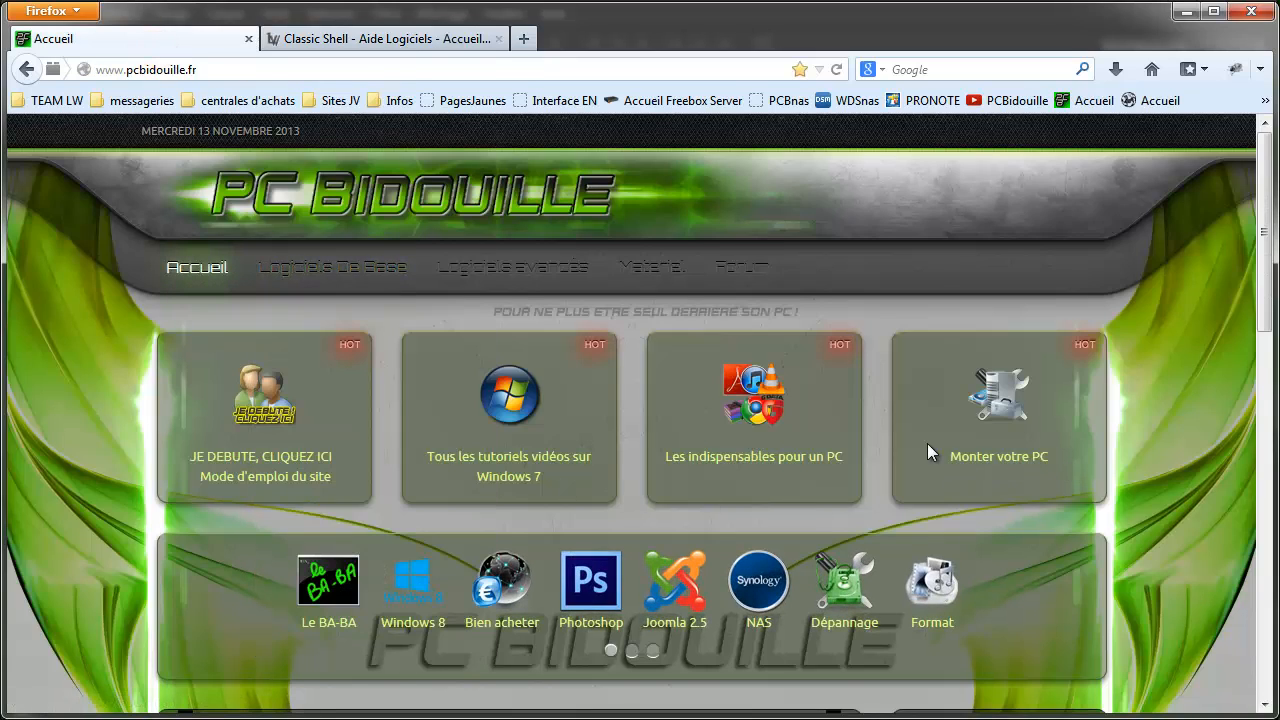
click(408, 598)
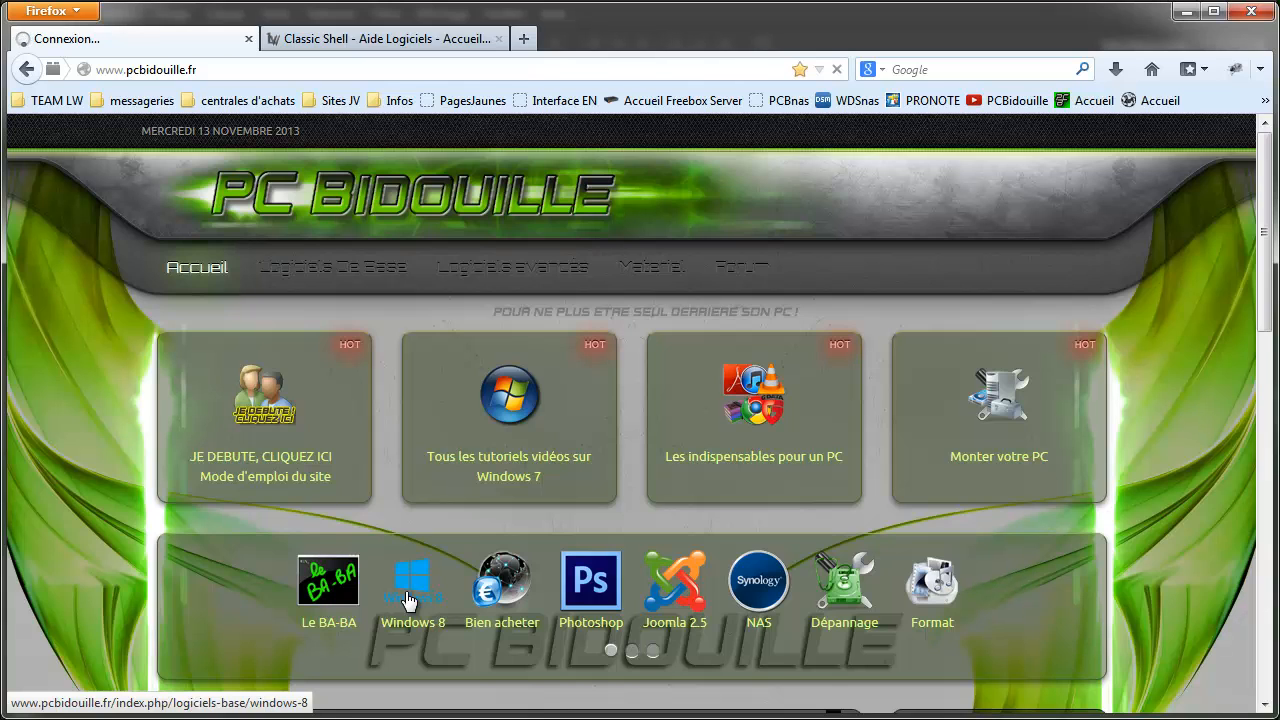
scroll(408, 598, down, 8)
scroll(408, 600, down, 2)
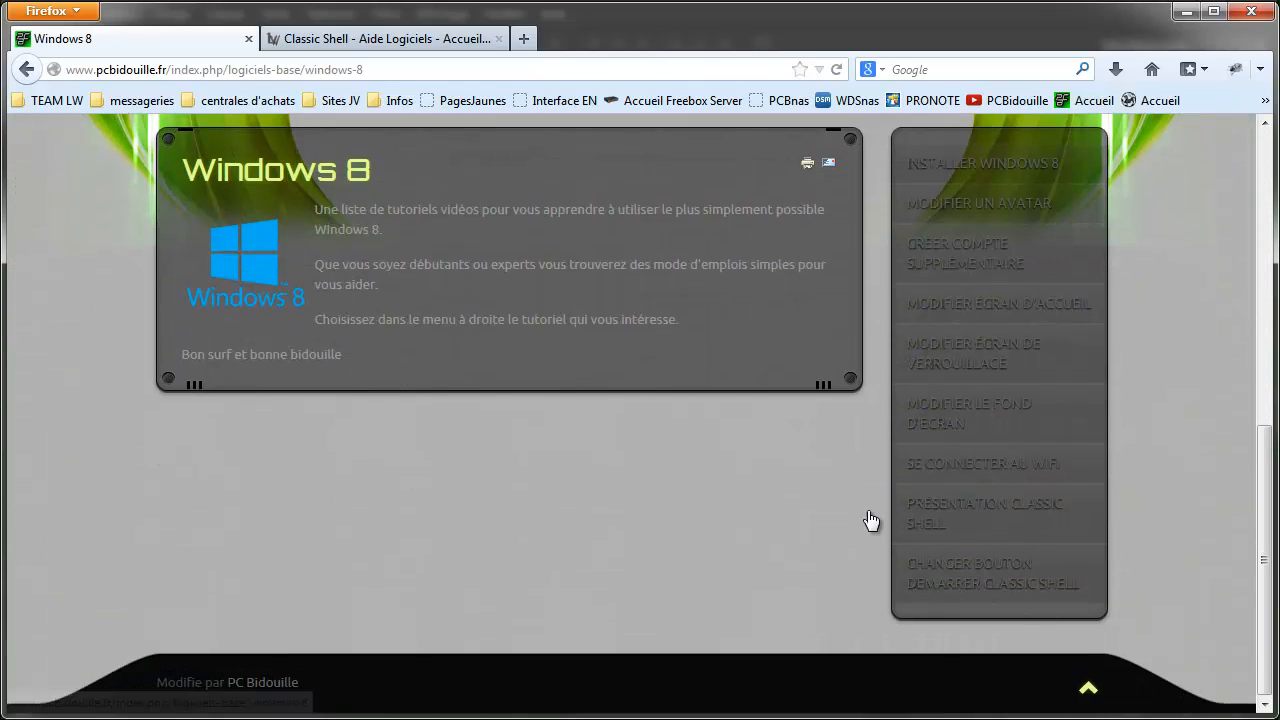